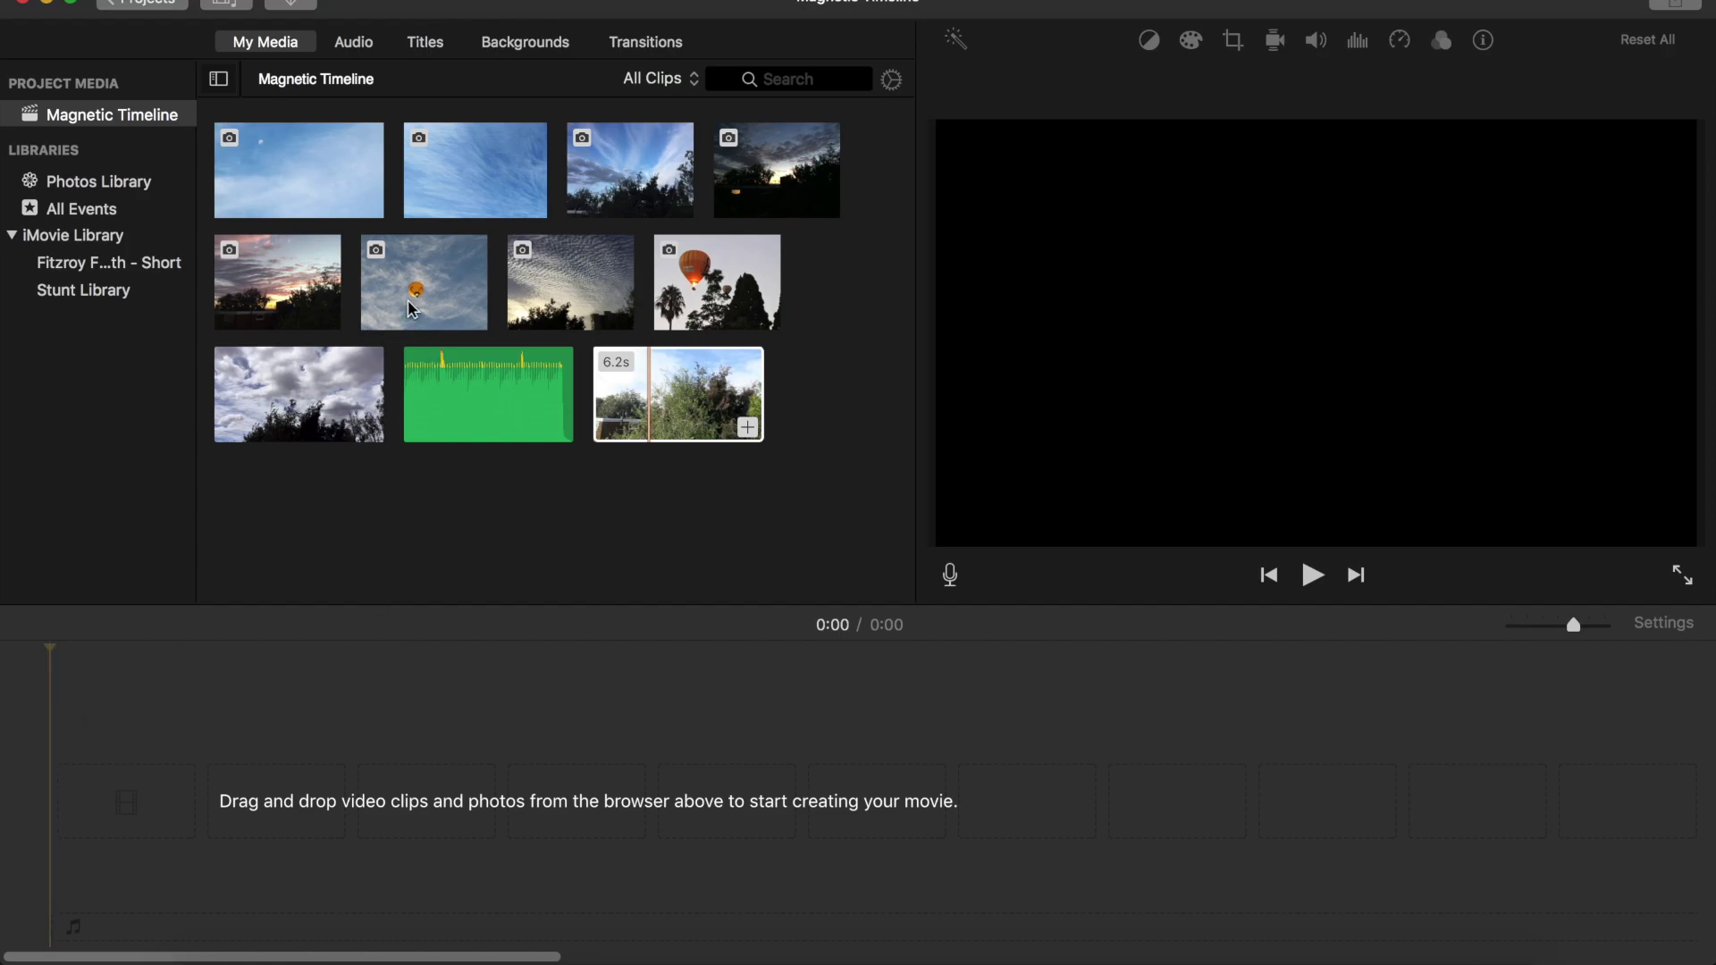
- Add the streaky blue sky and dark dusk sky clips to the timeline
drag(649, 202, 206, 787)
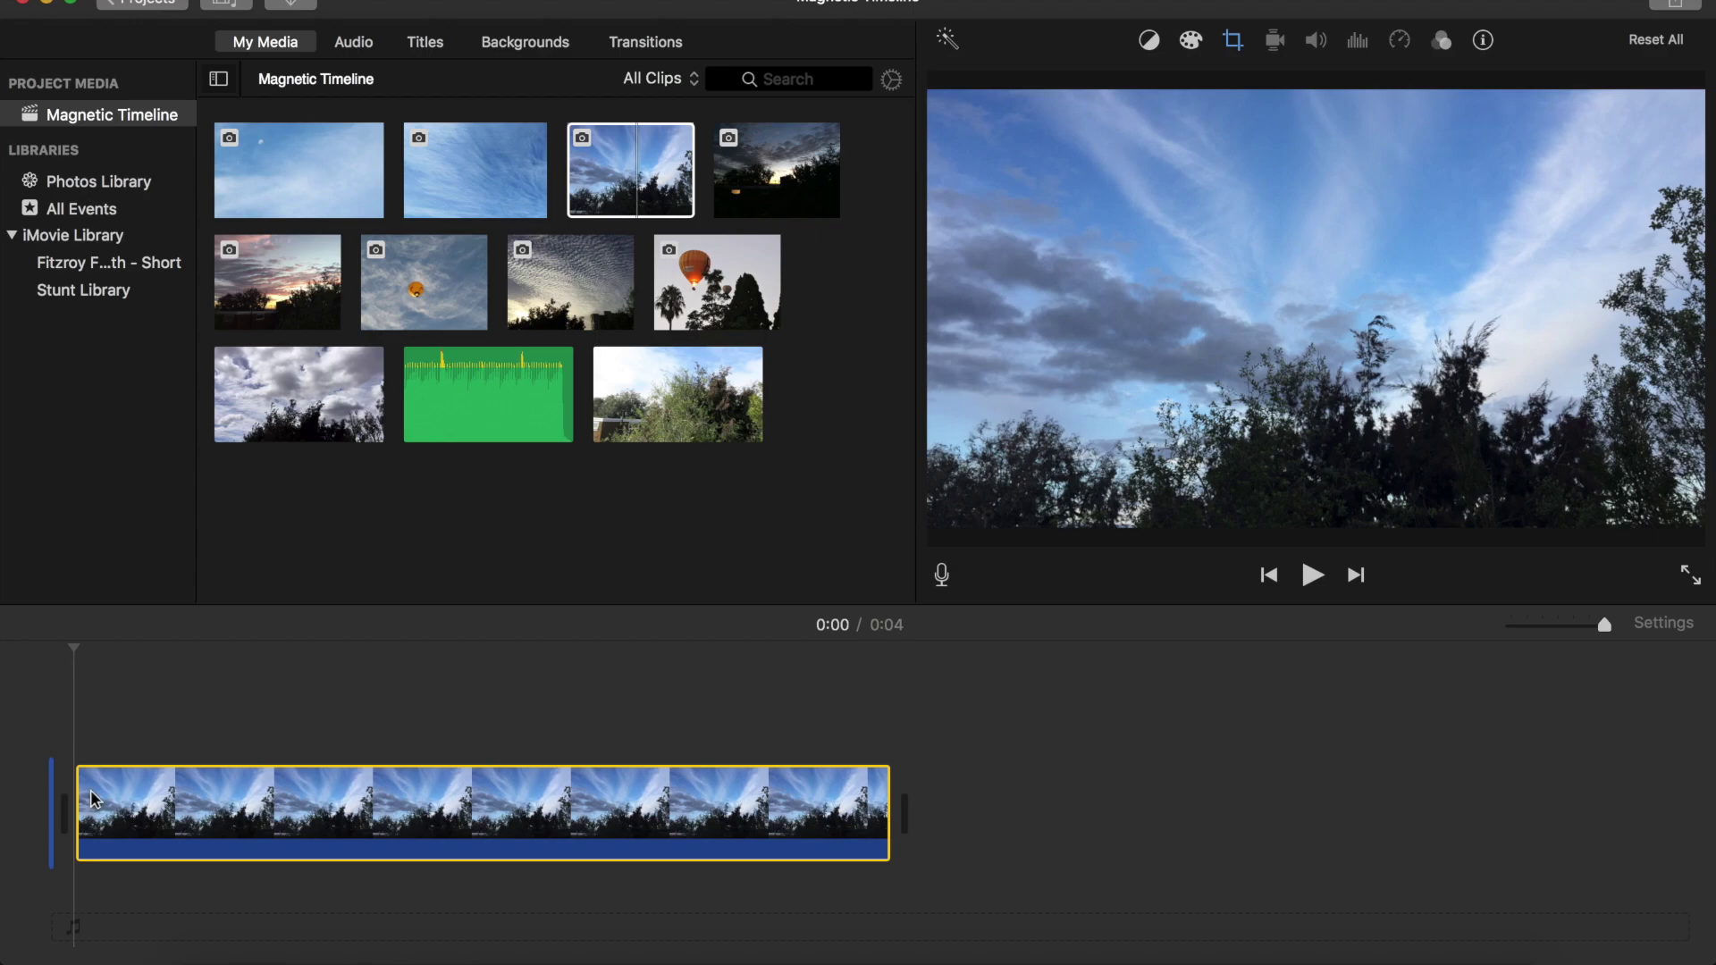
drag(799, 174, 940, 798)
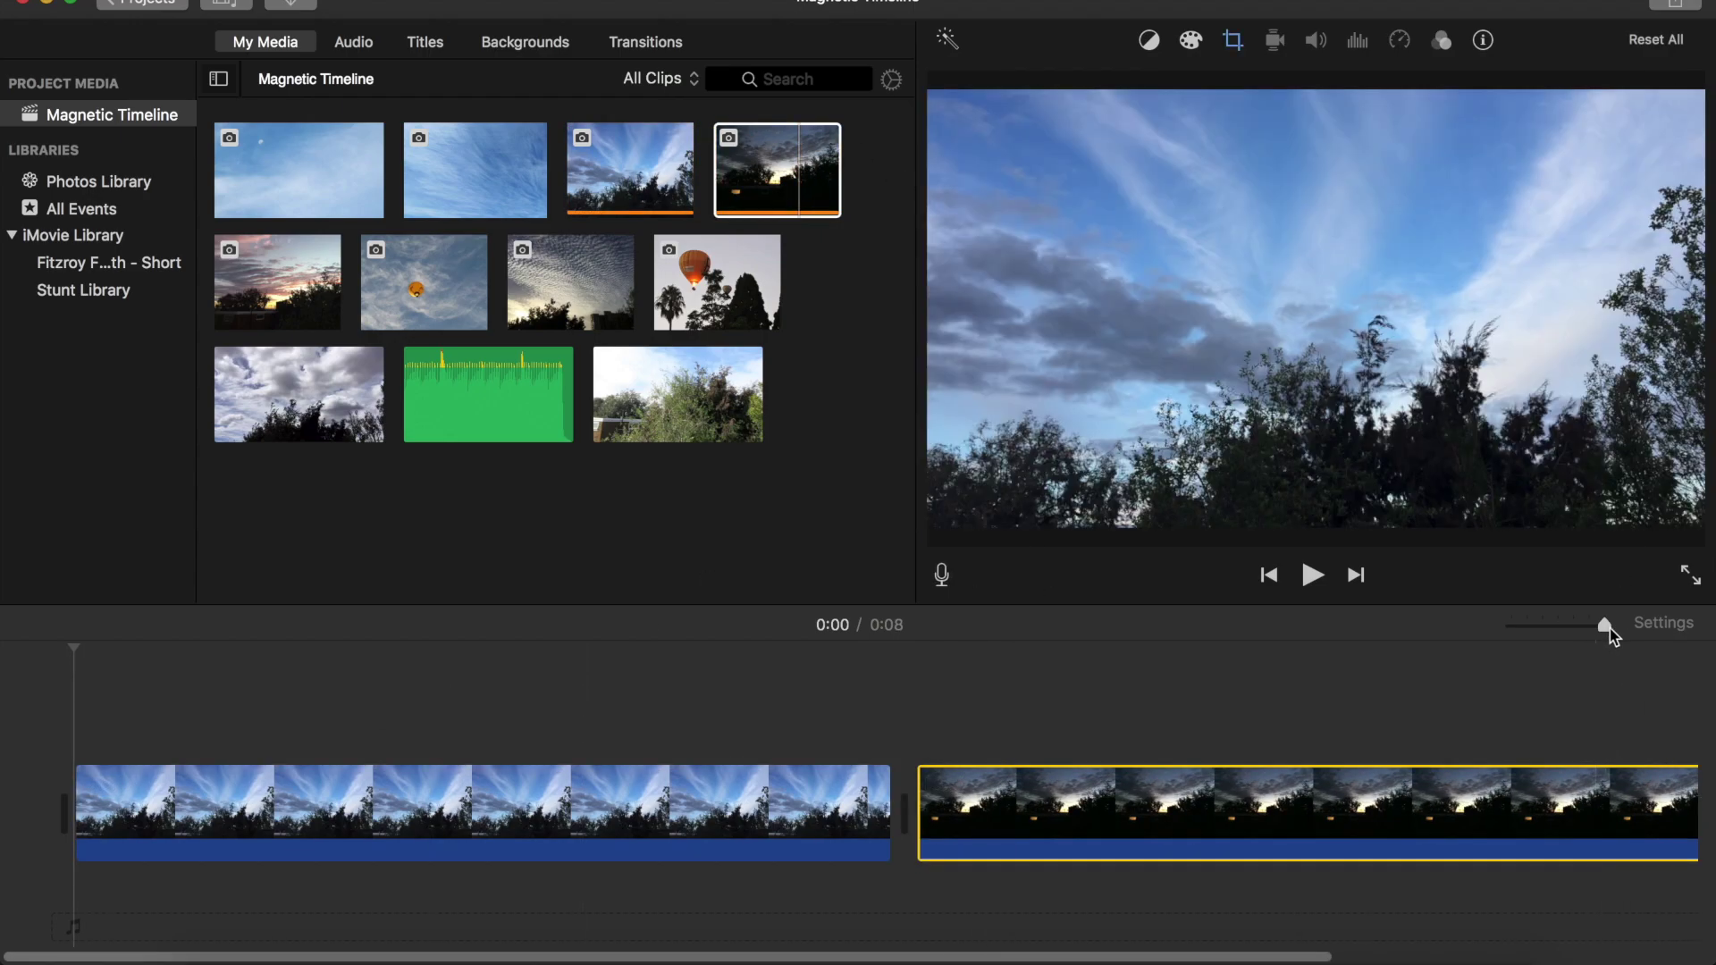
drag(1605, 625, 1589, 625)
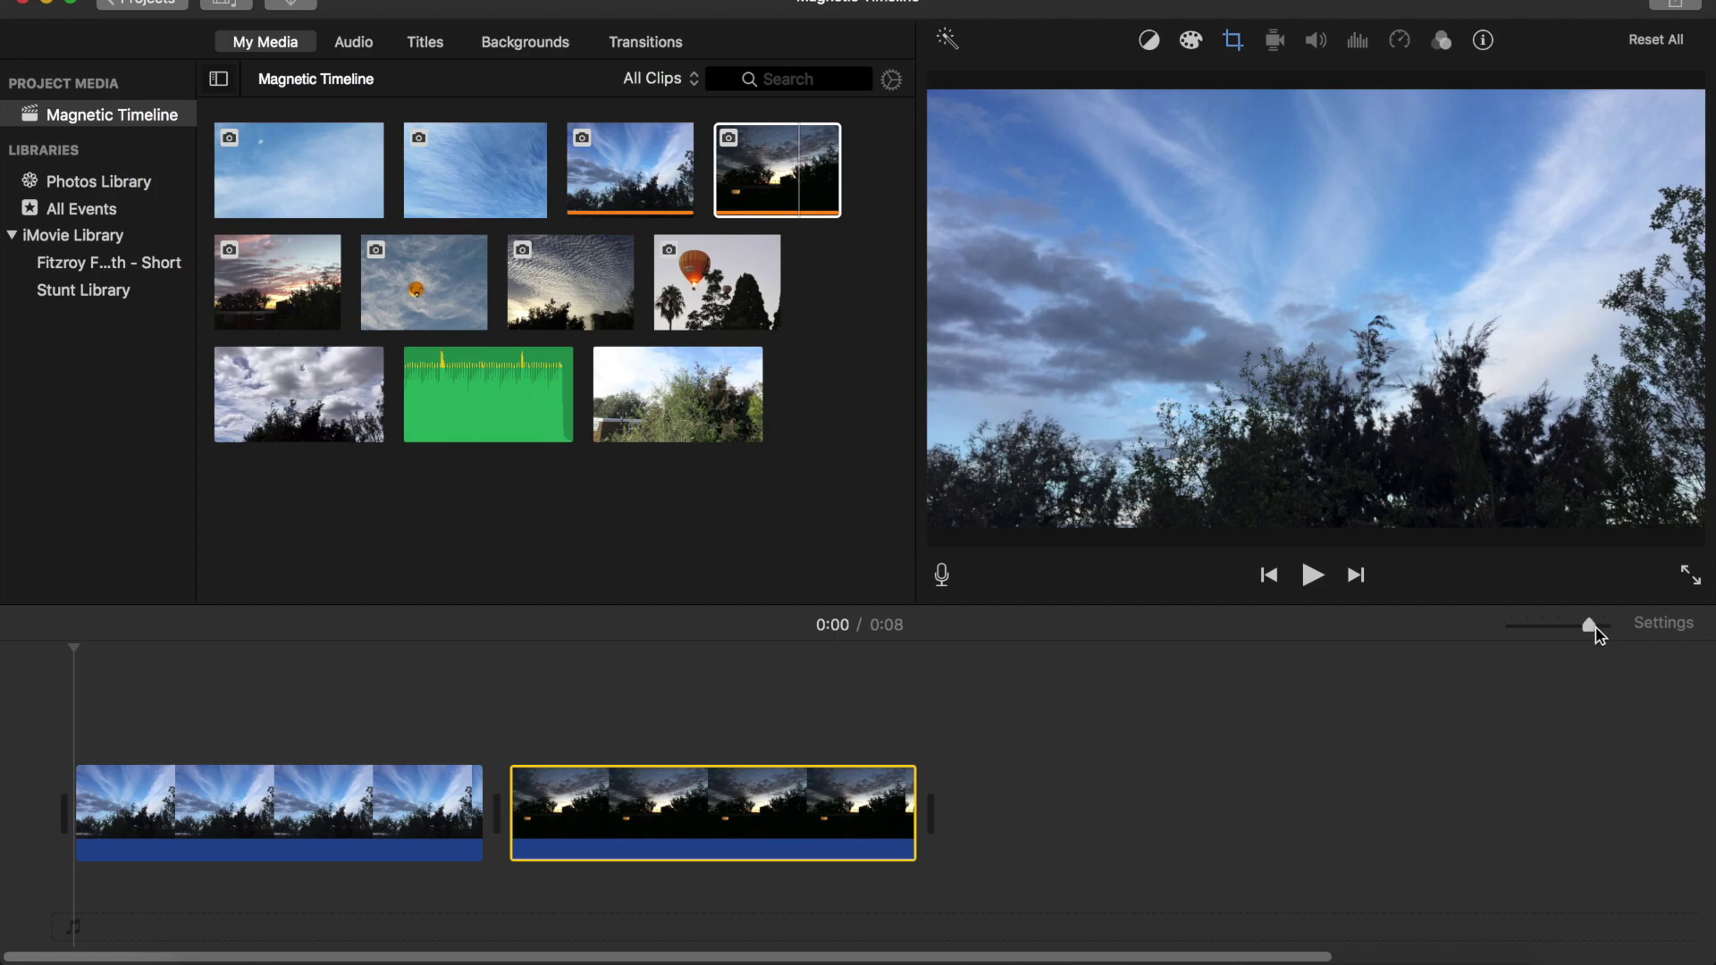
- Add the pink sunset clip and move it into second place between them
click(288, 284)
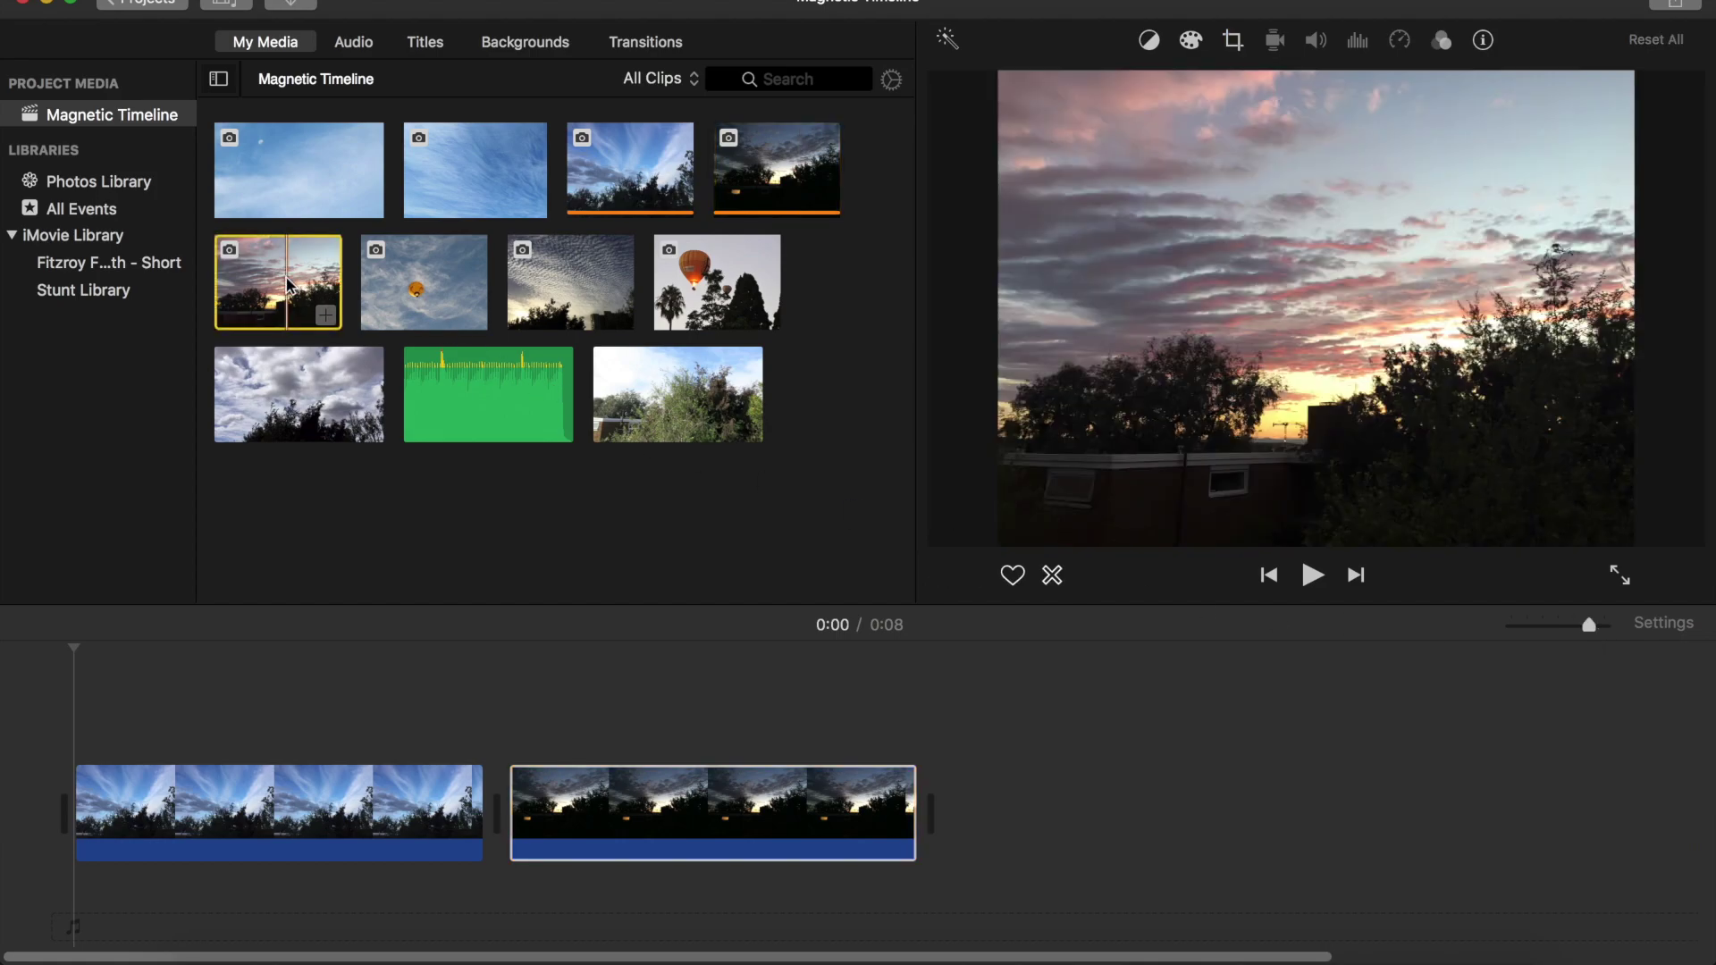
drag(288, 284, 988, 800)
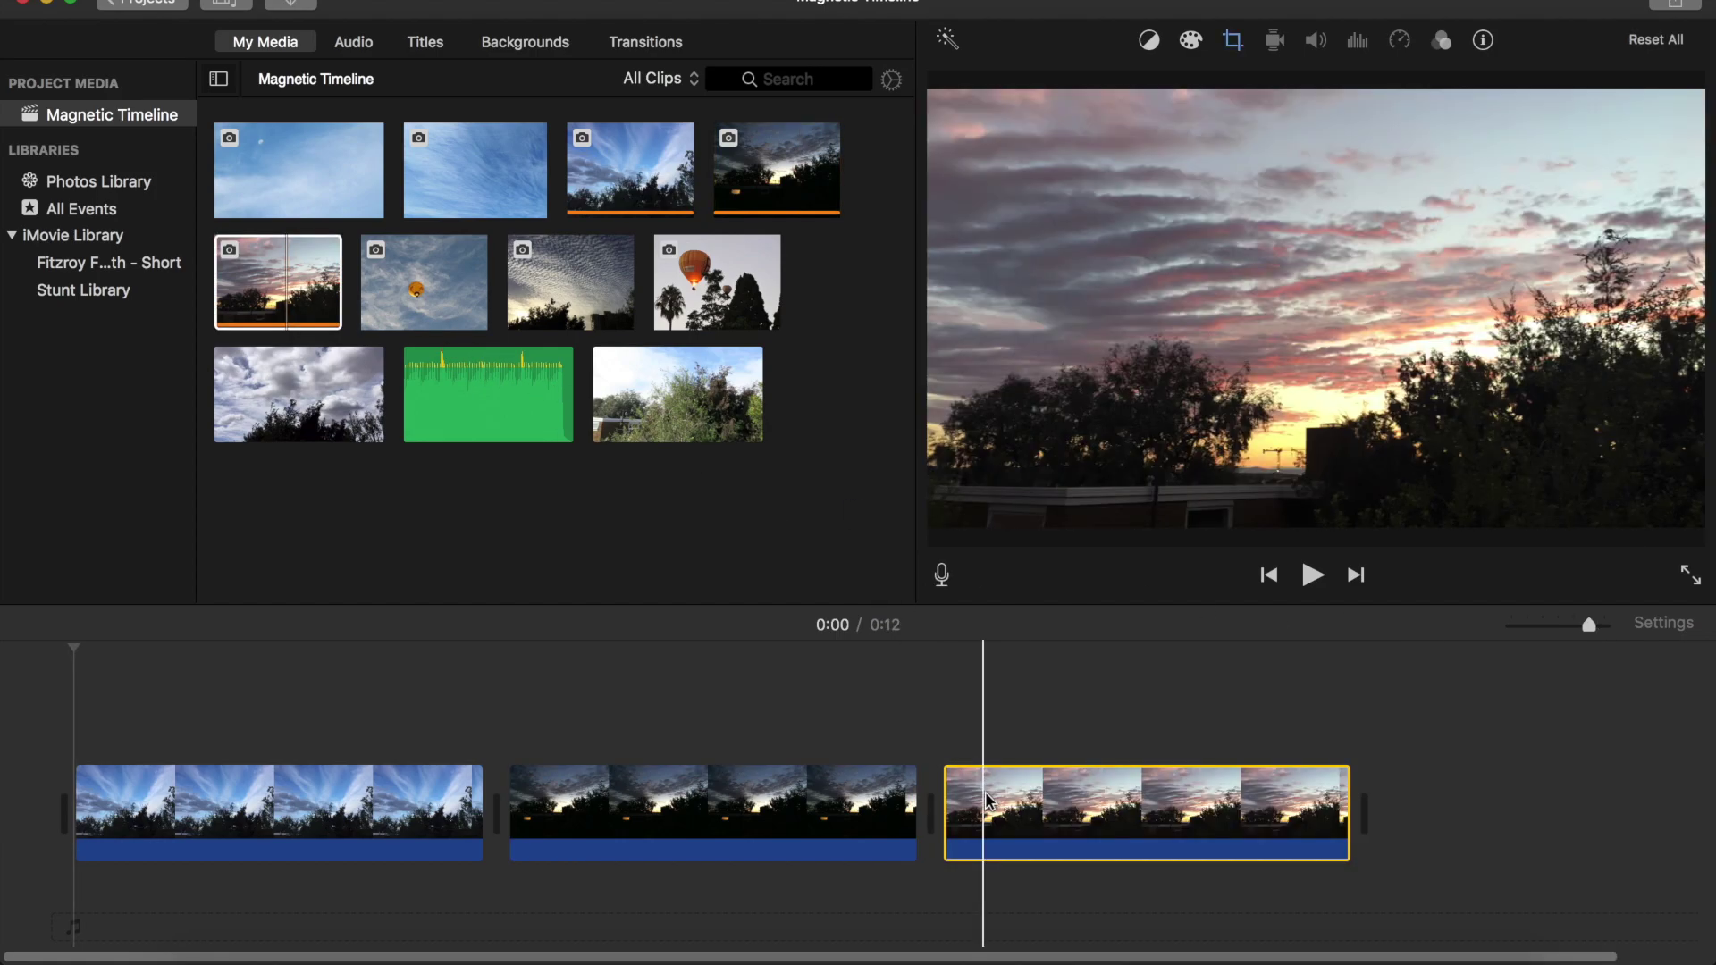
drag(1098, 803, 547, 810)
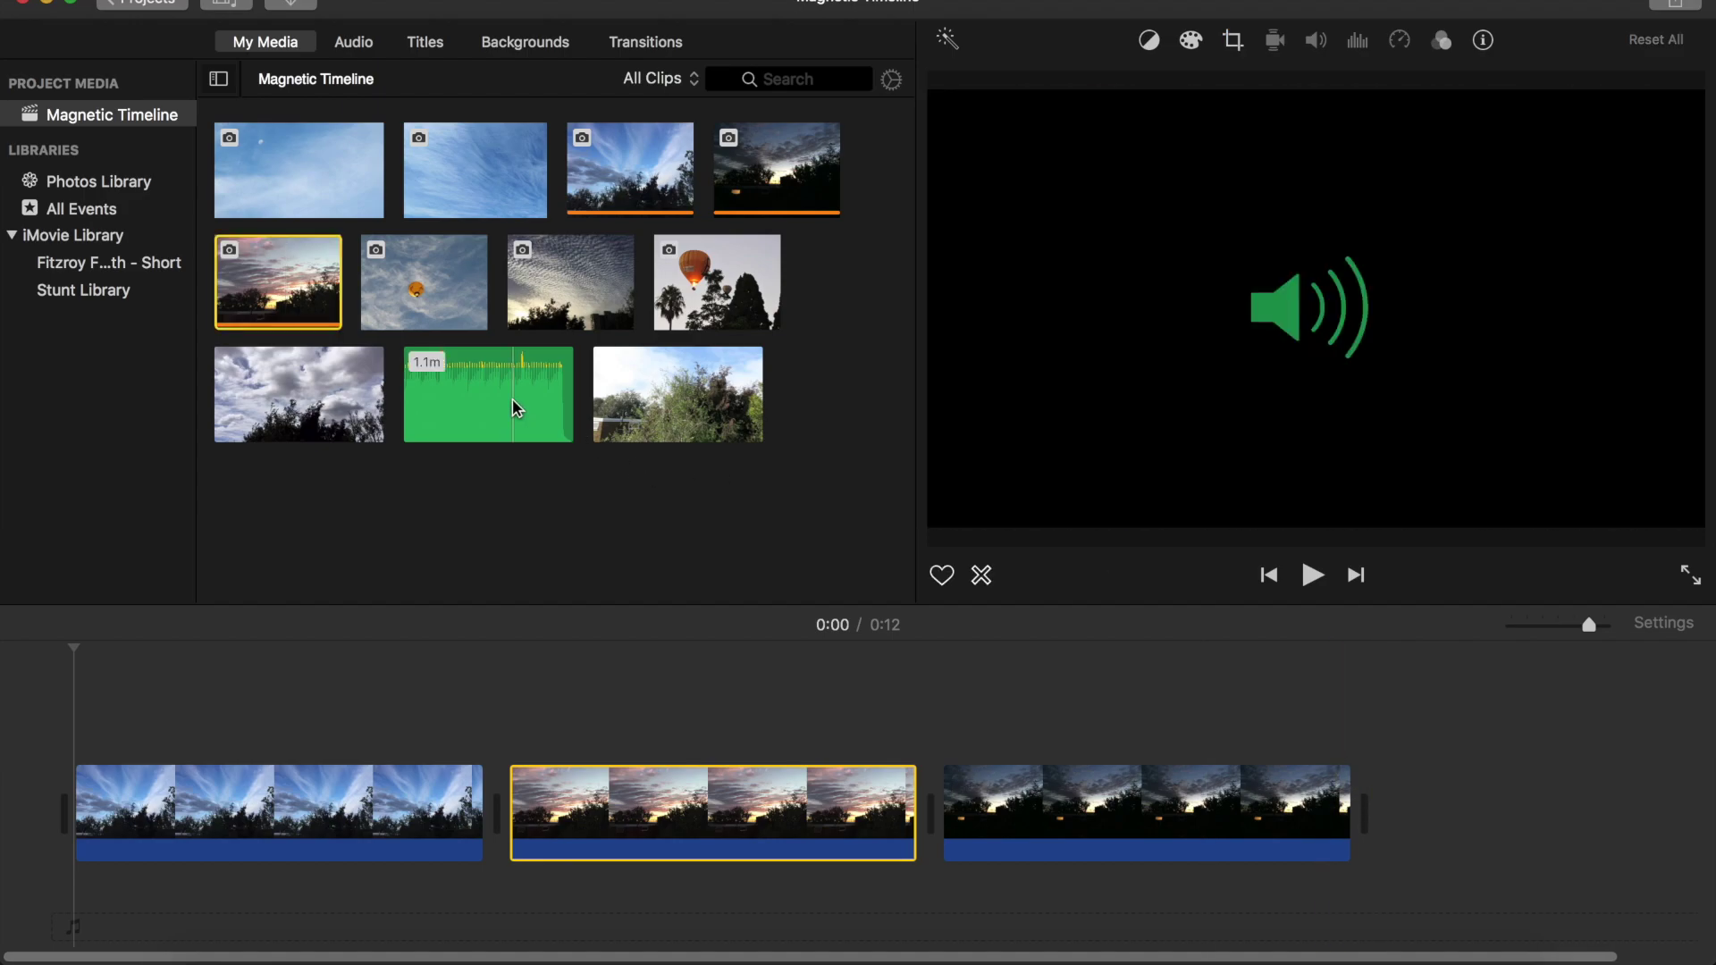
- Add the 1.1m Drum Track beneath the sky clips, then try dragging the dusk clip past the end
drag(514, 411, 95, 920)
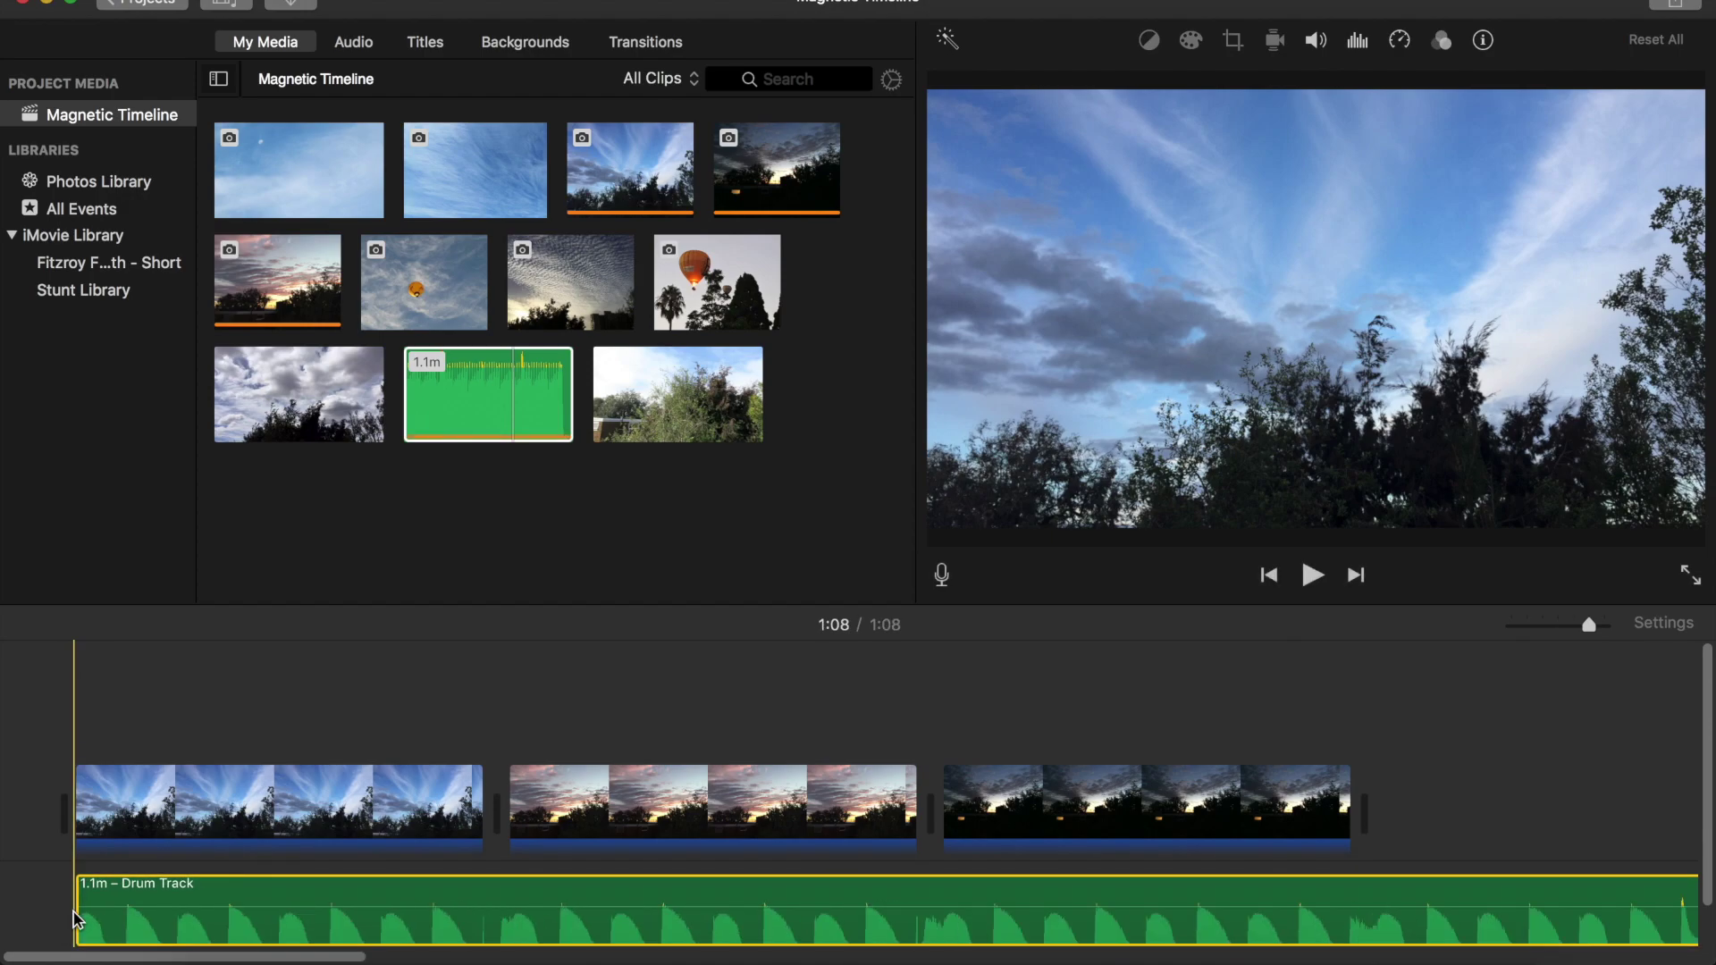
click(1182, 832)
drag(1182, 832, 1463, 793)
drag(1118, 798, 1364, 762)
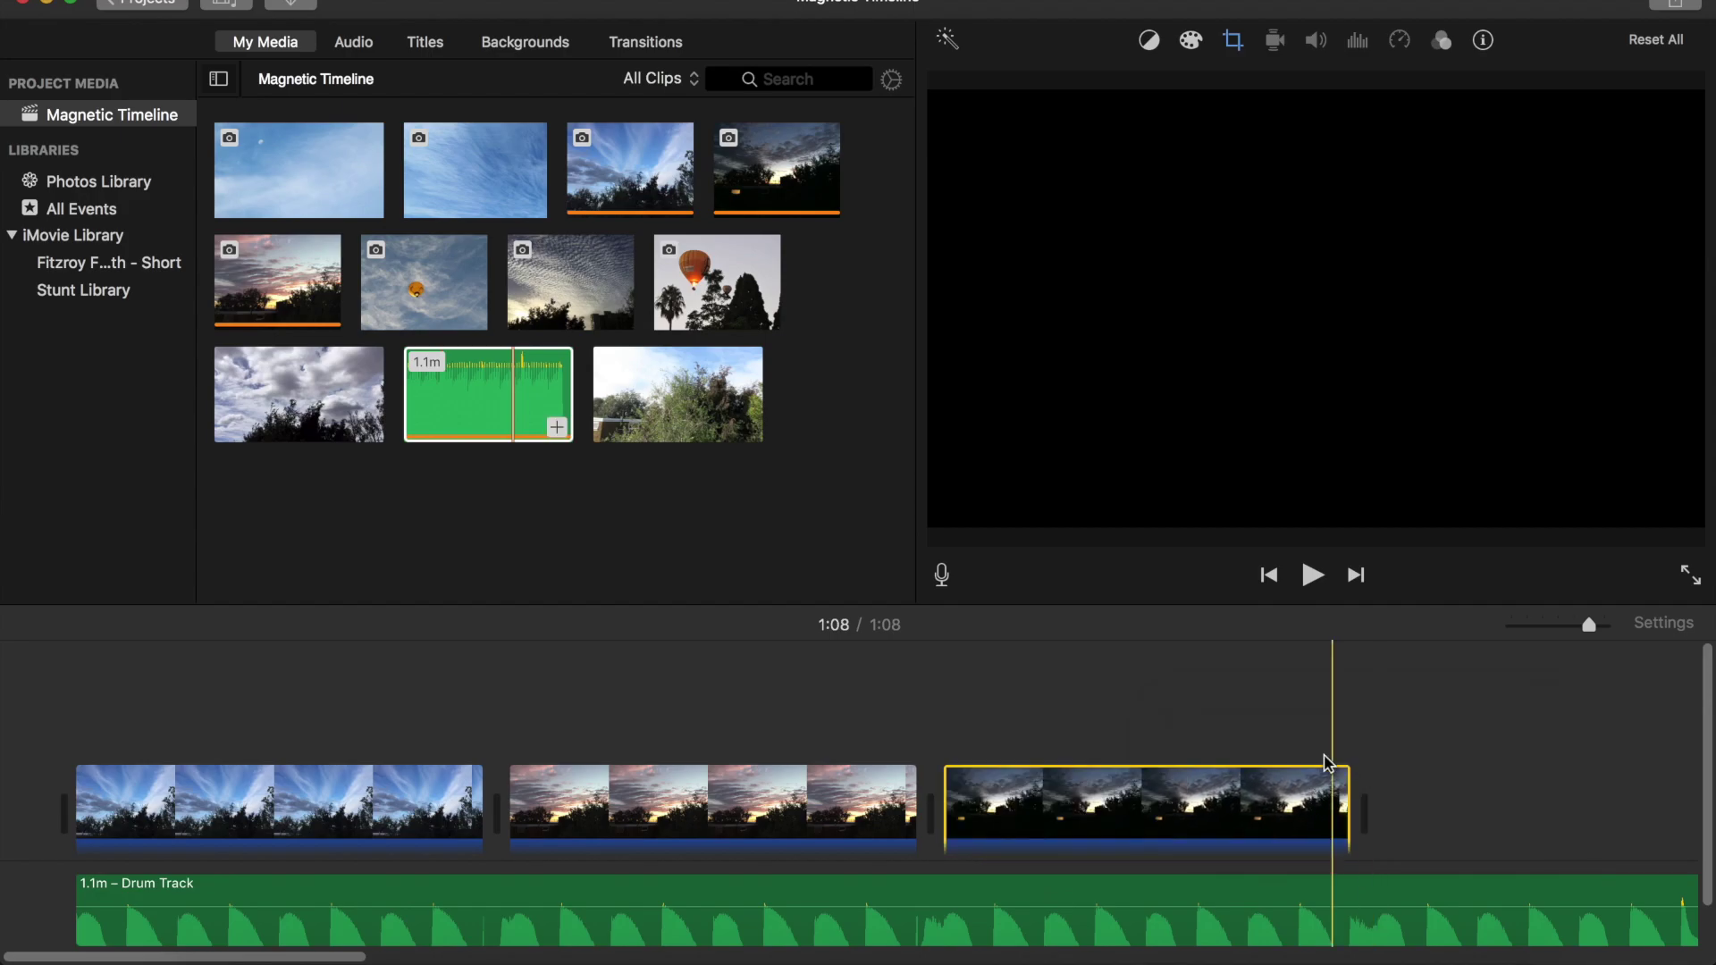
drag(1137, 820, 1463, 792)
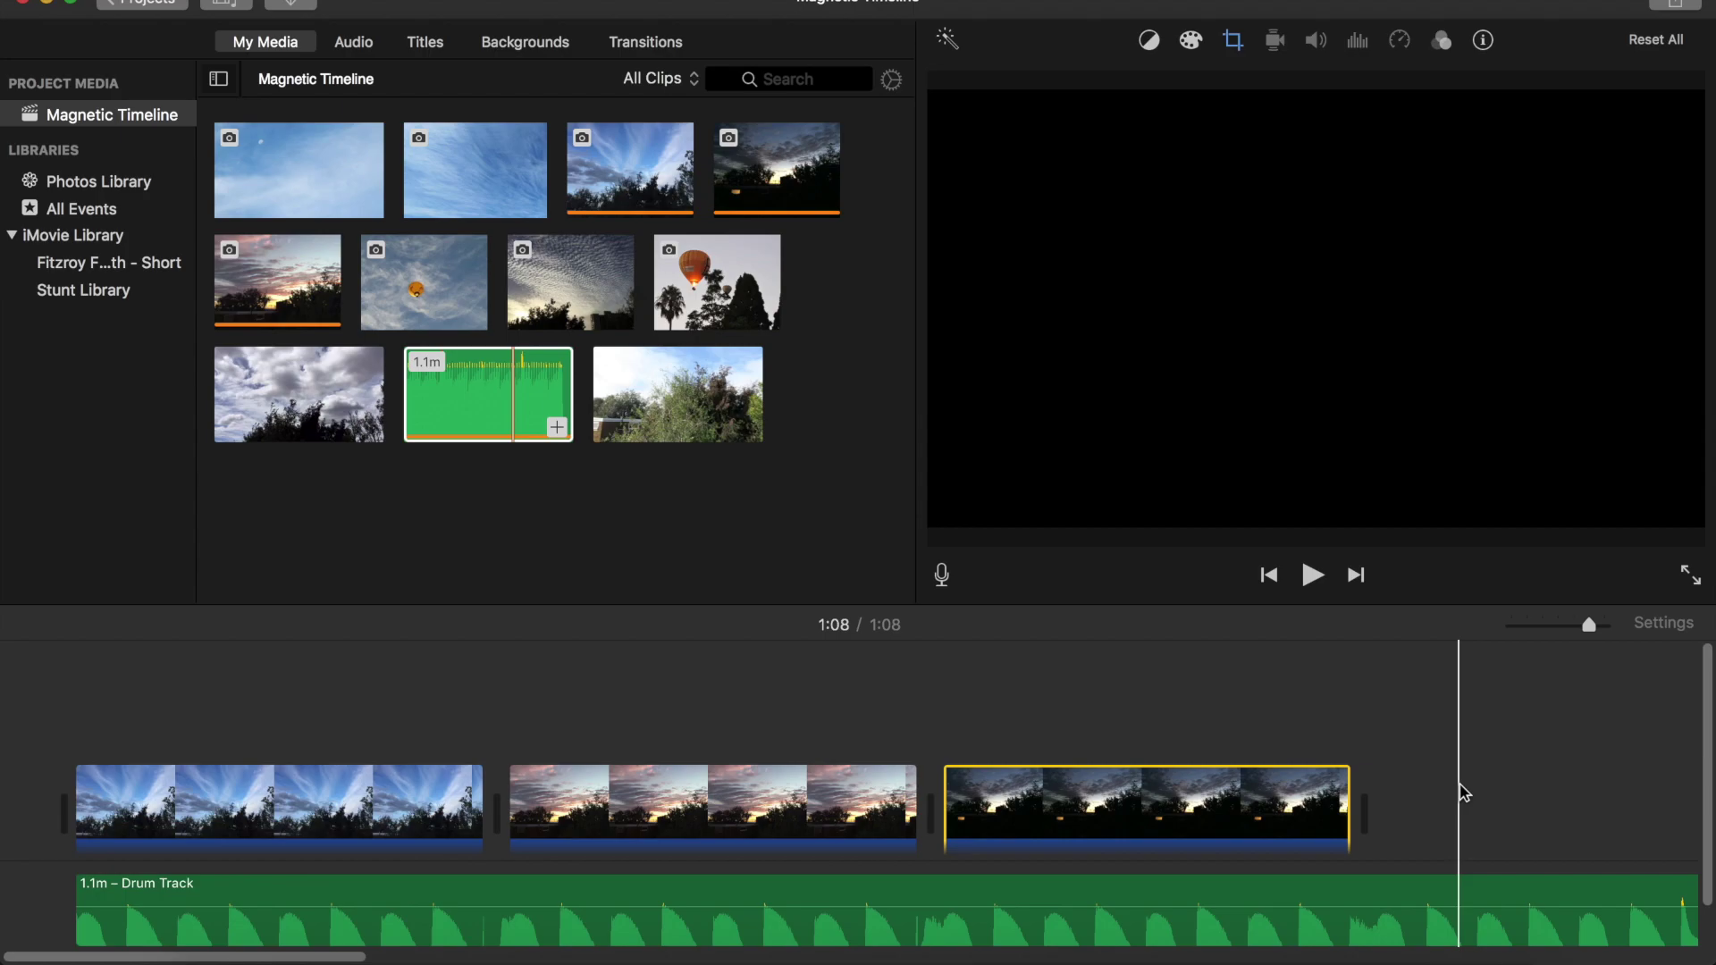
- Delete every clip from the timeline and re-add the Drum Track as the only clip
key(super+a)
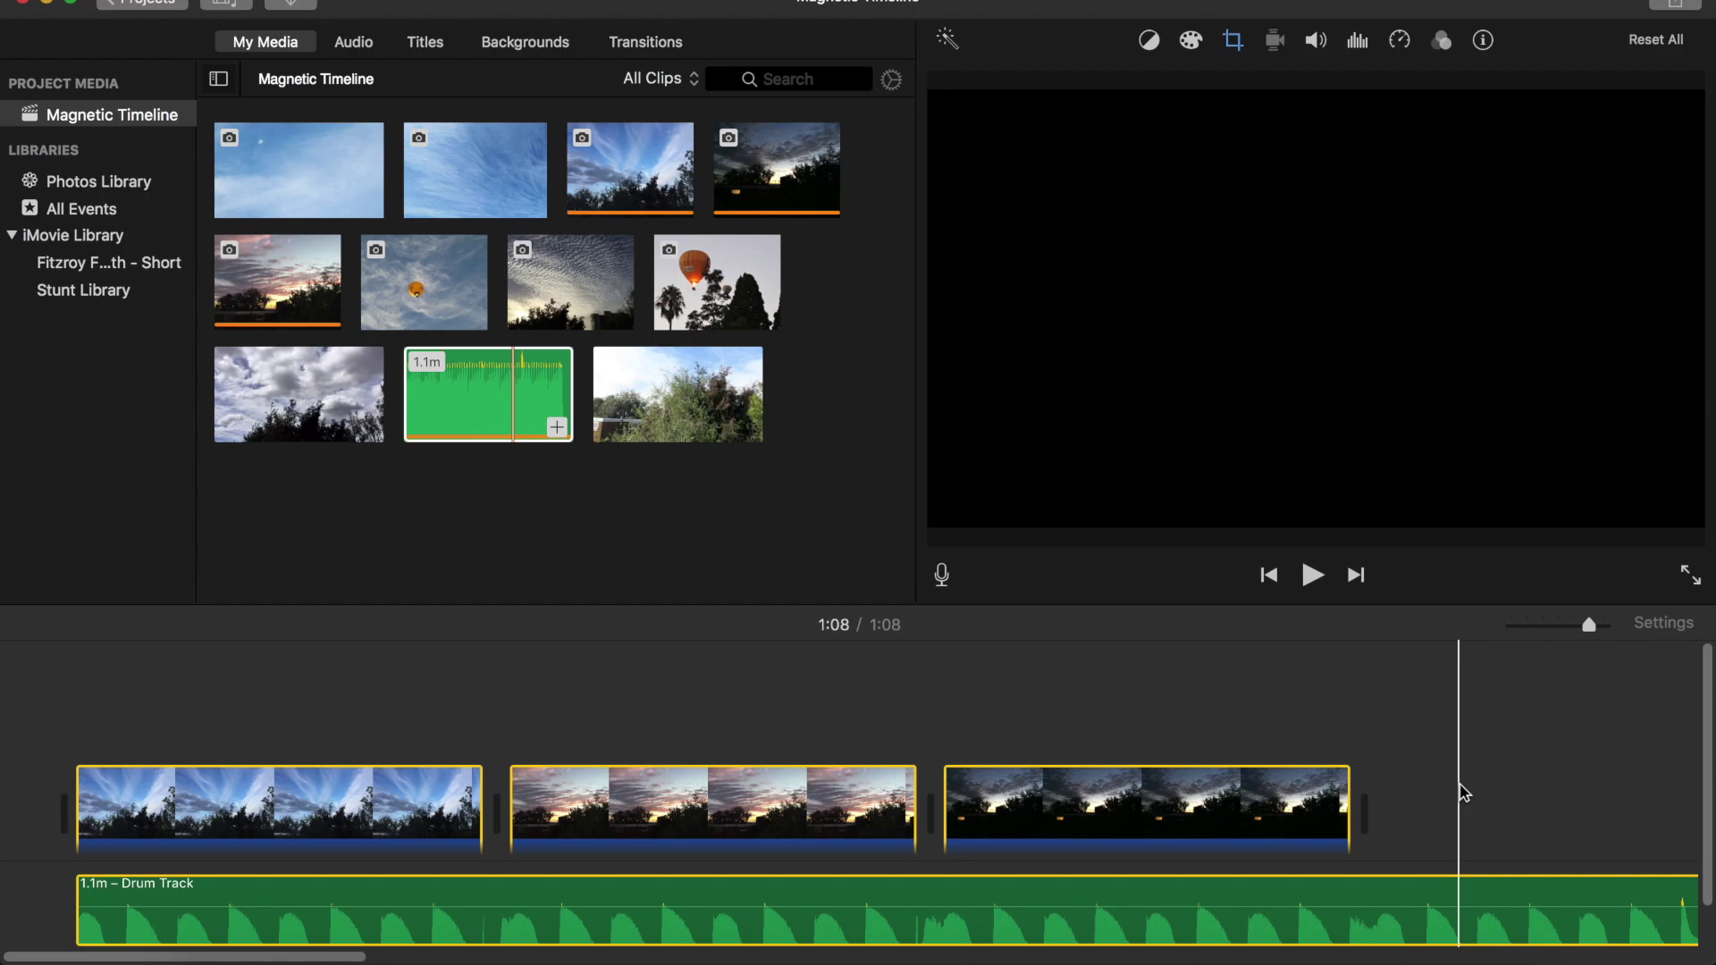
key(Delete)
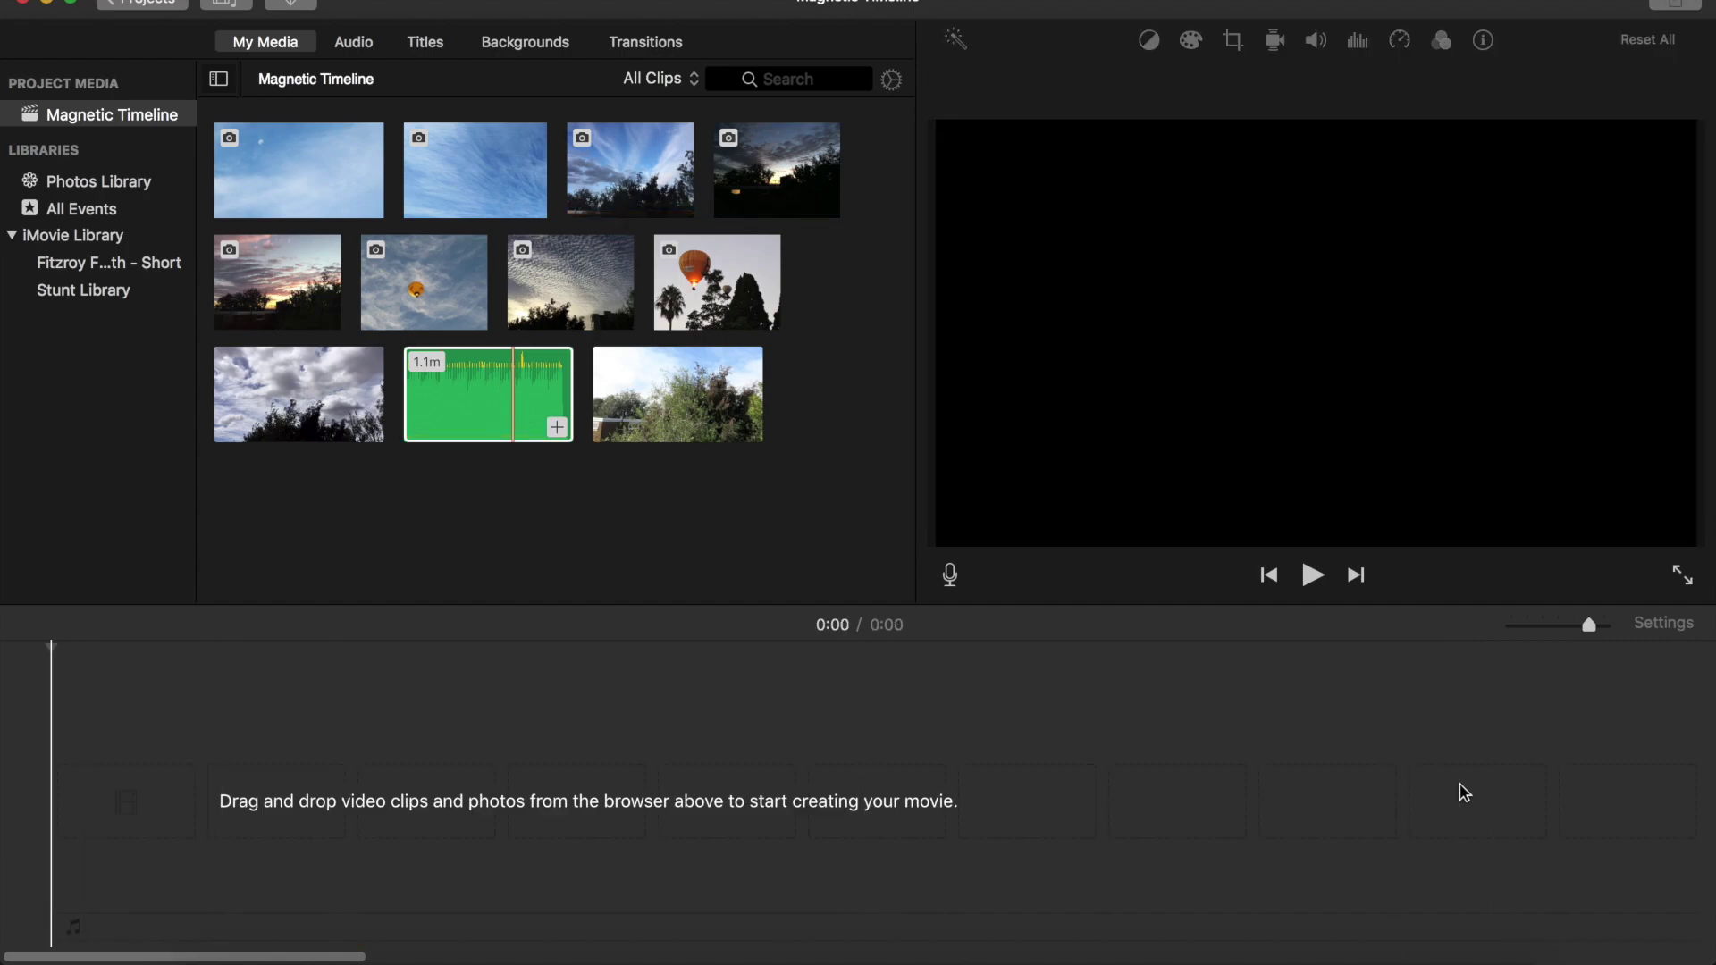
click(421, 404)
drag(426, 429, 59, 858)
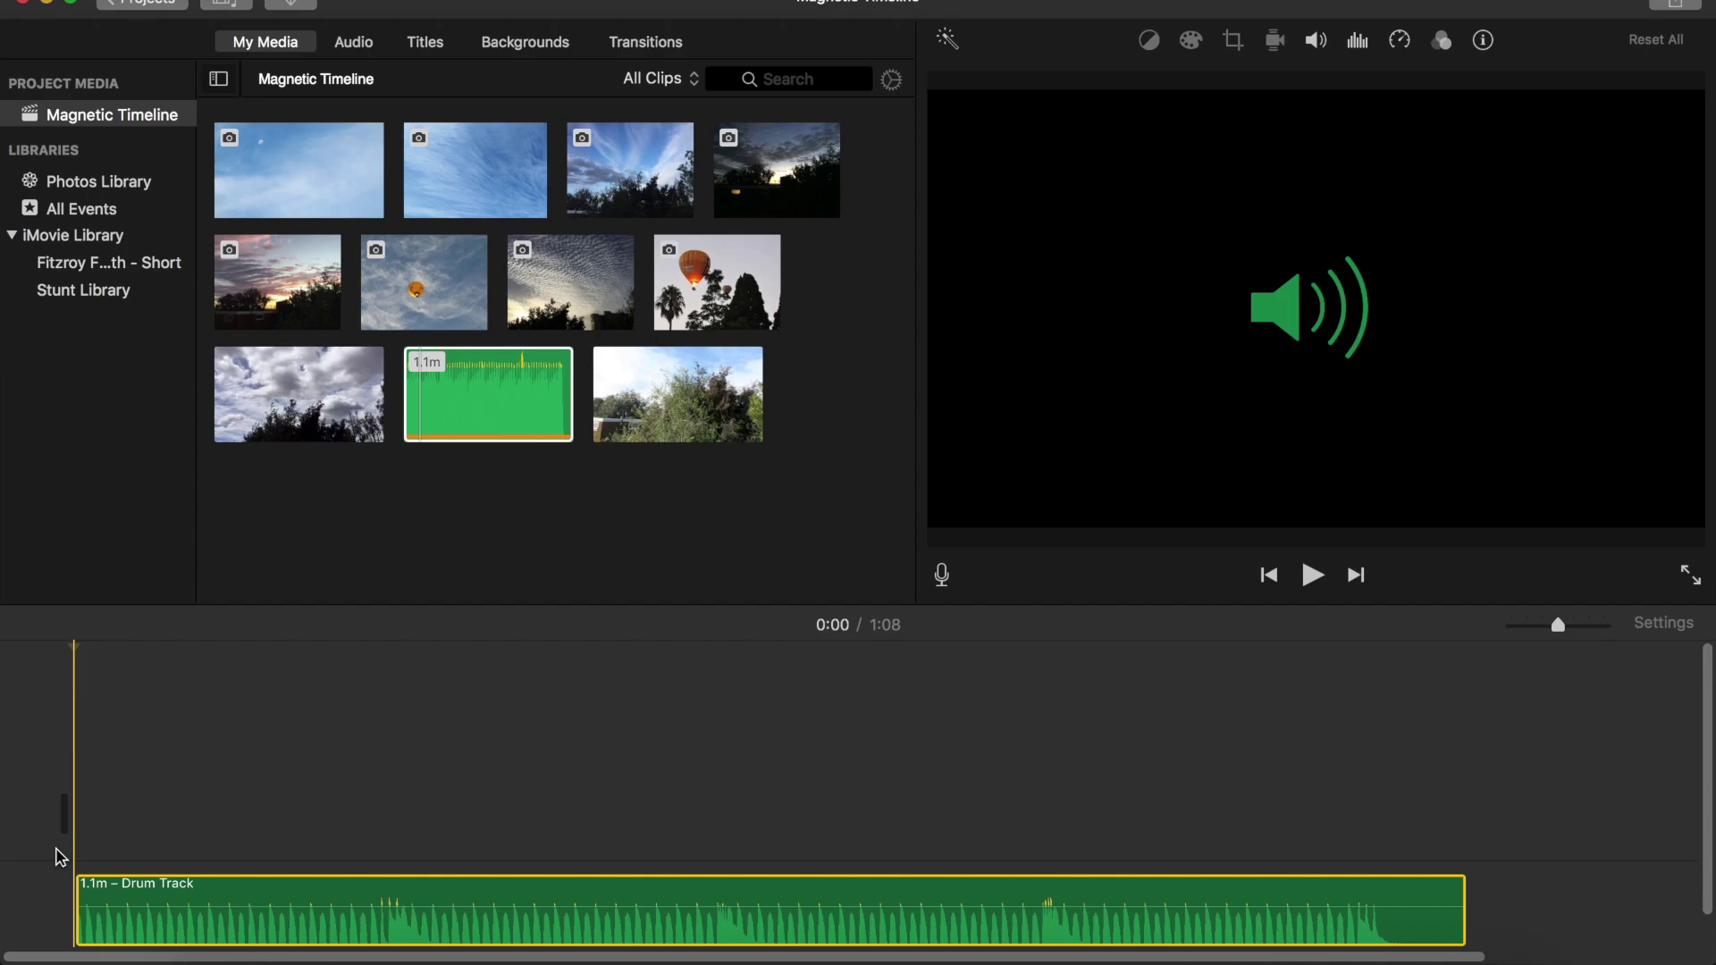
- Place the plain white background above the Drum Track and stretch it to 1.1m
click(523, 43)
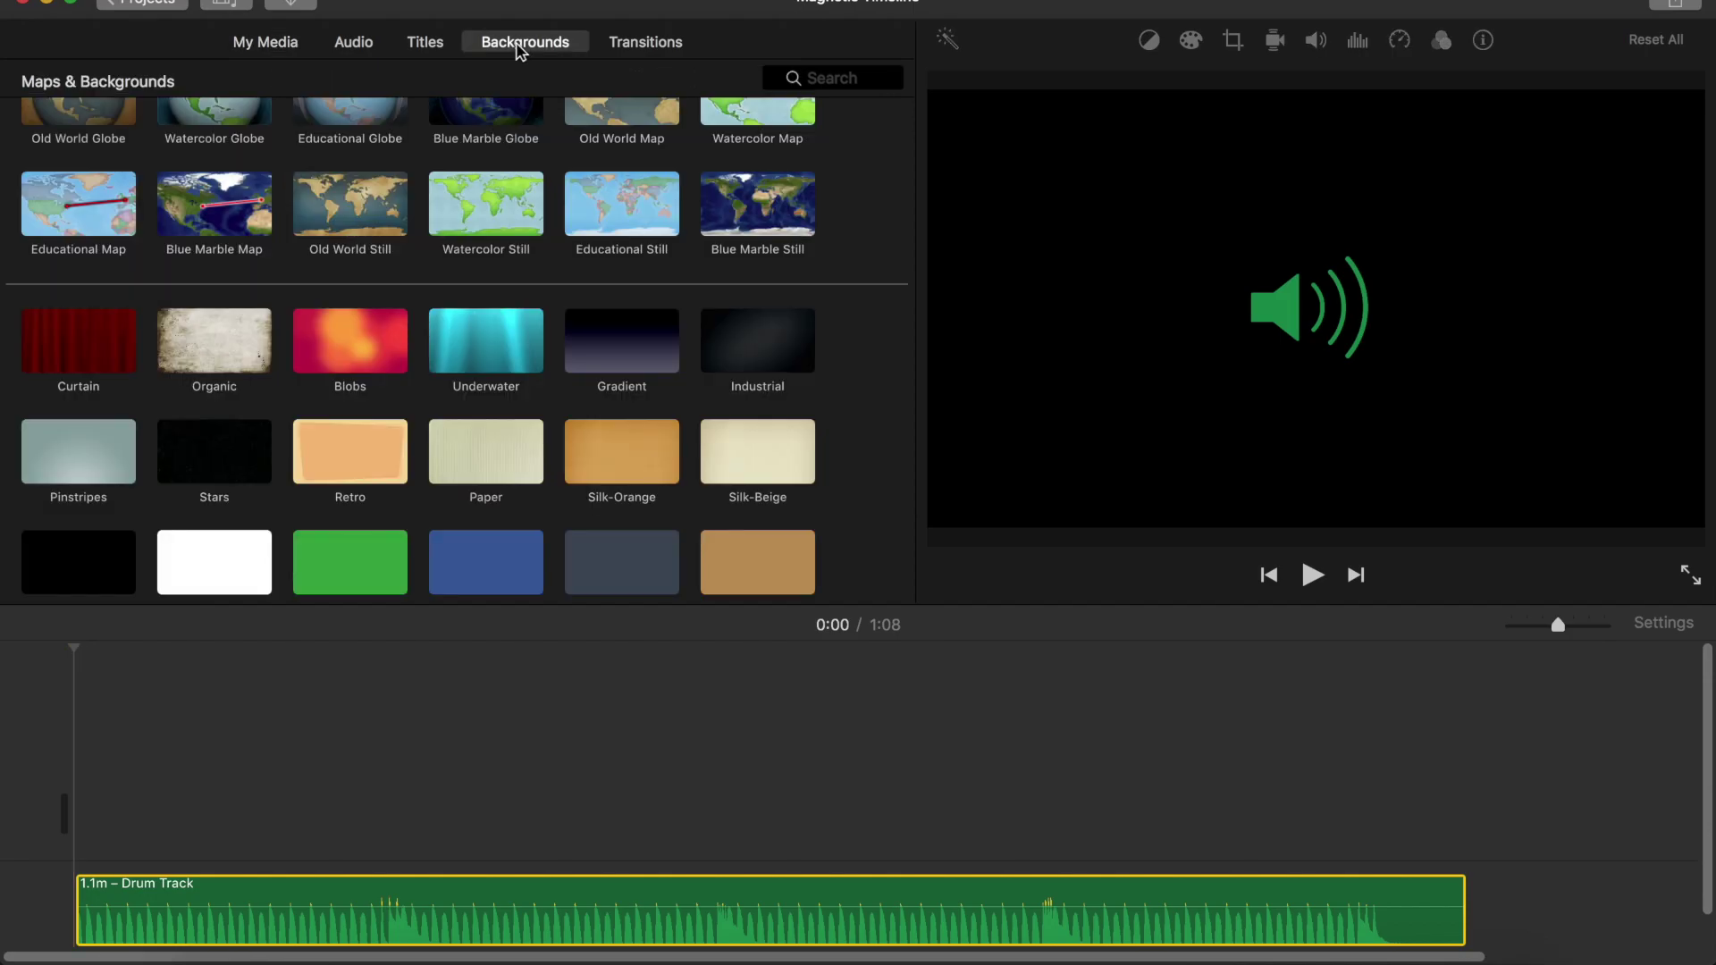
click(216, 579)
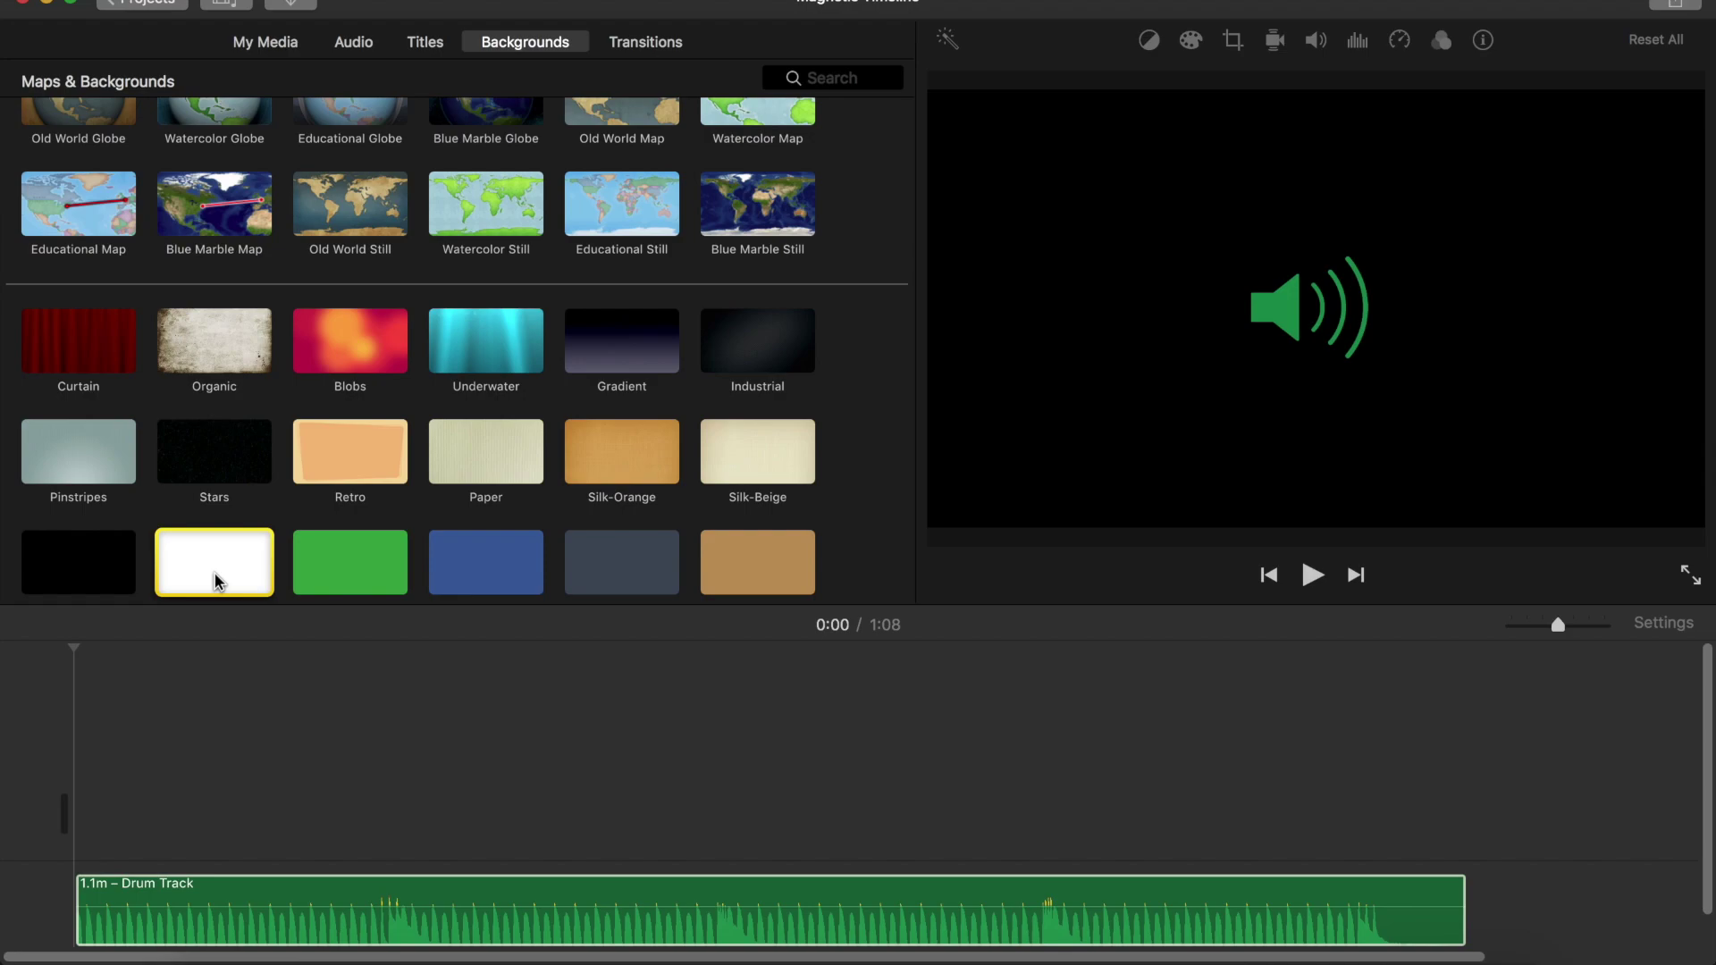
drag(216, 581, 74, 800)
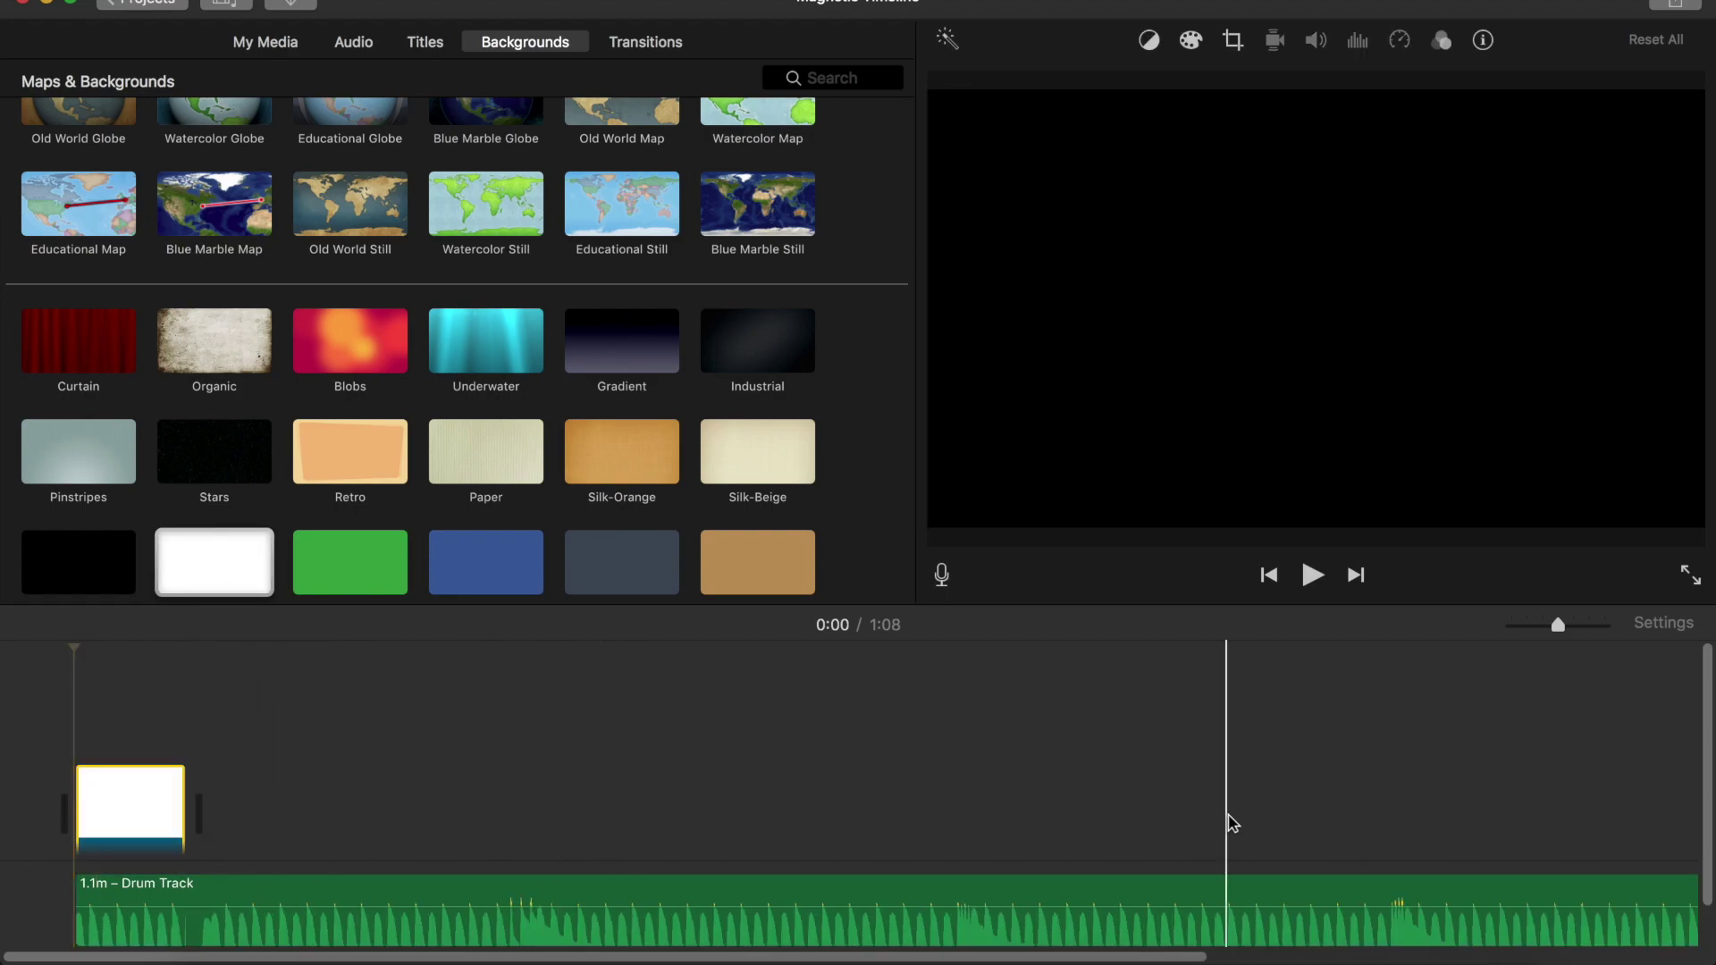
scroll(1352, 778, right, 1)
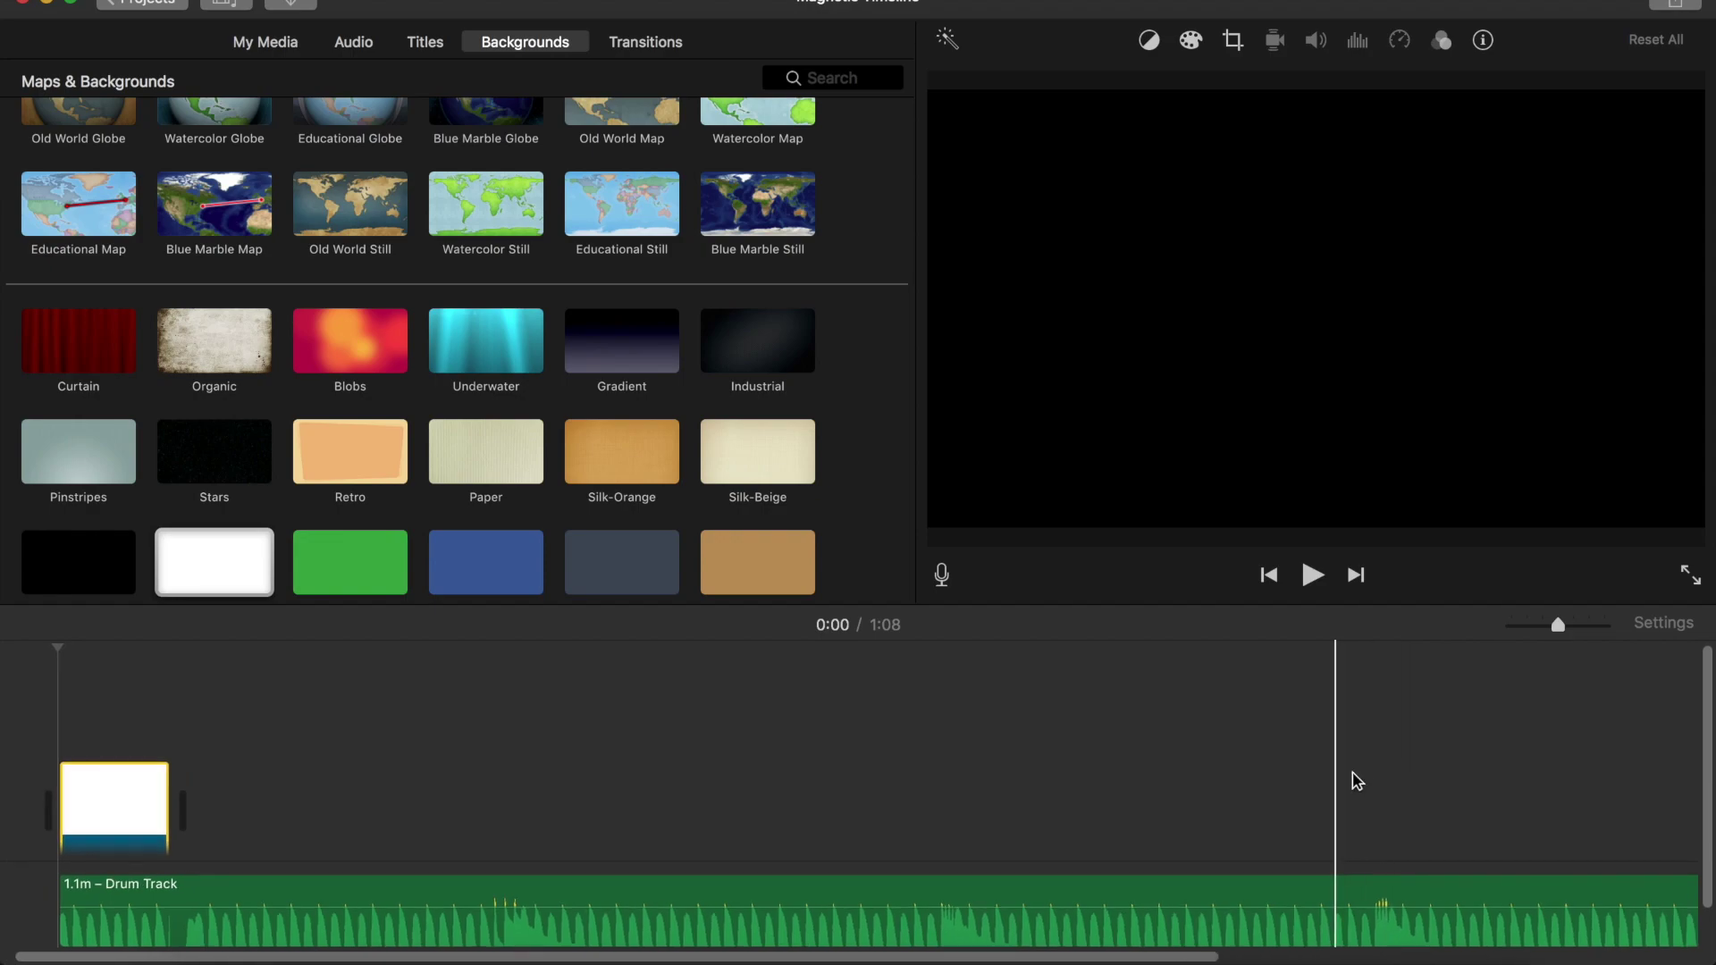
mouse_move(1557, 629)
mouse_down()
mouse_move(1585, 635)
mouse_move(1529, 632)
mouse_up()
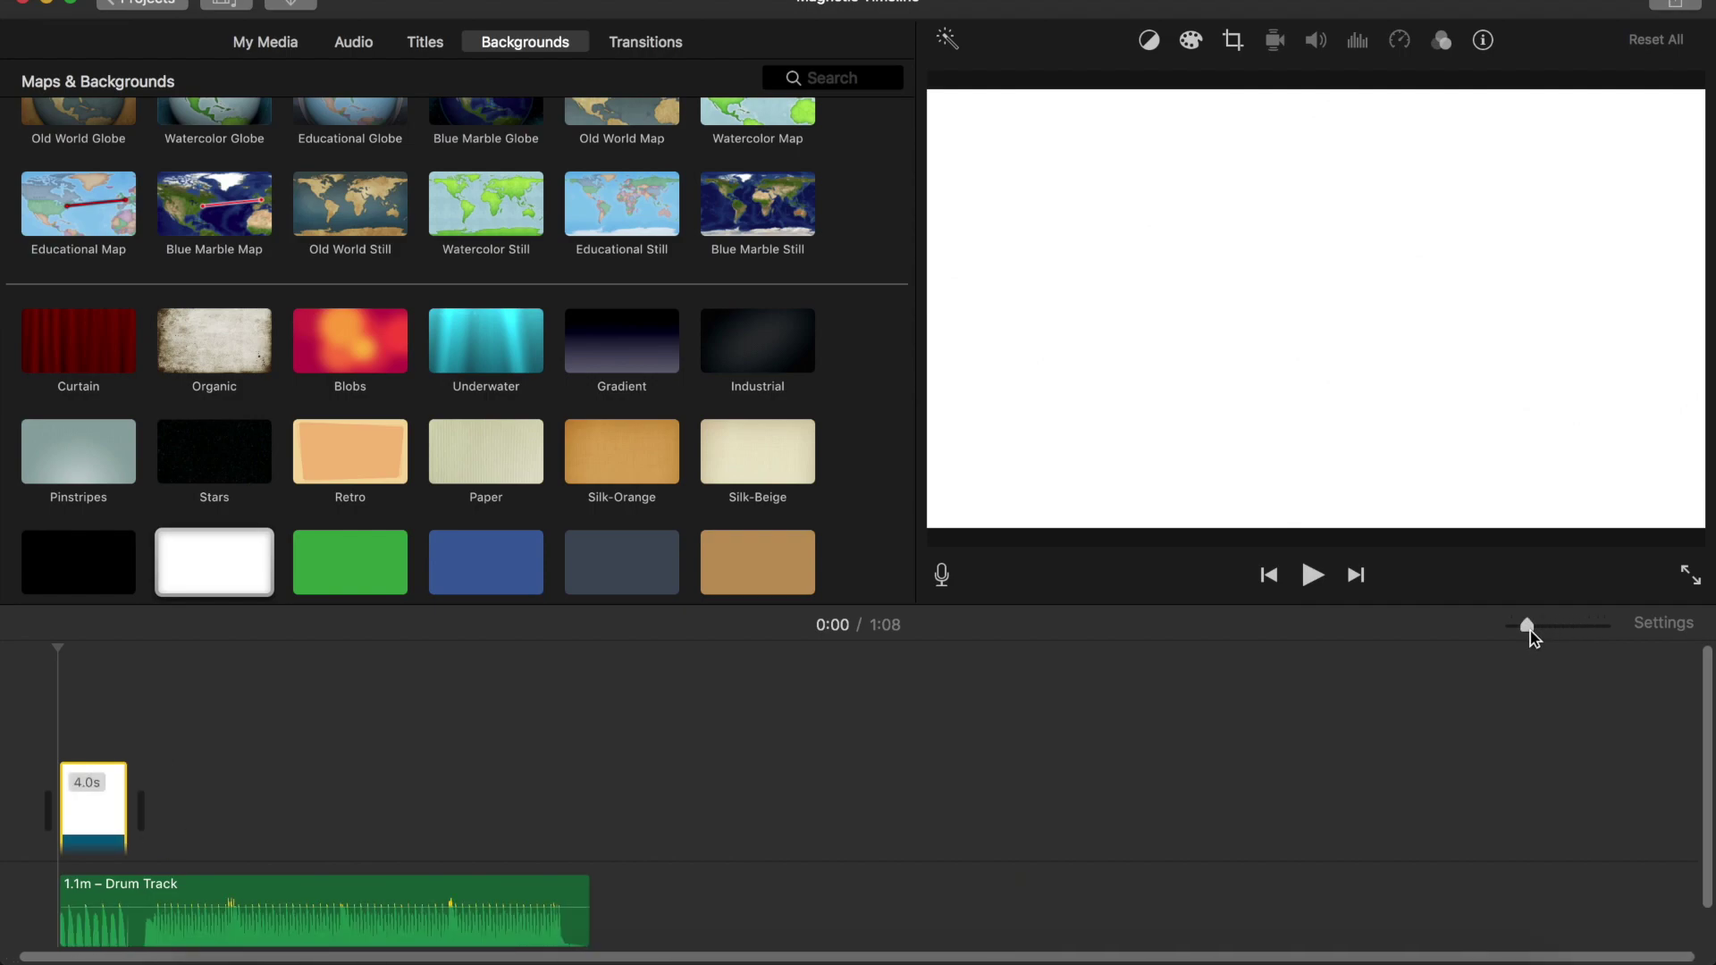
drag(126, 830, 562, 831)
drag(1526, 626, 1556, 625)
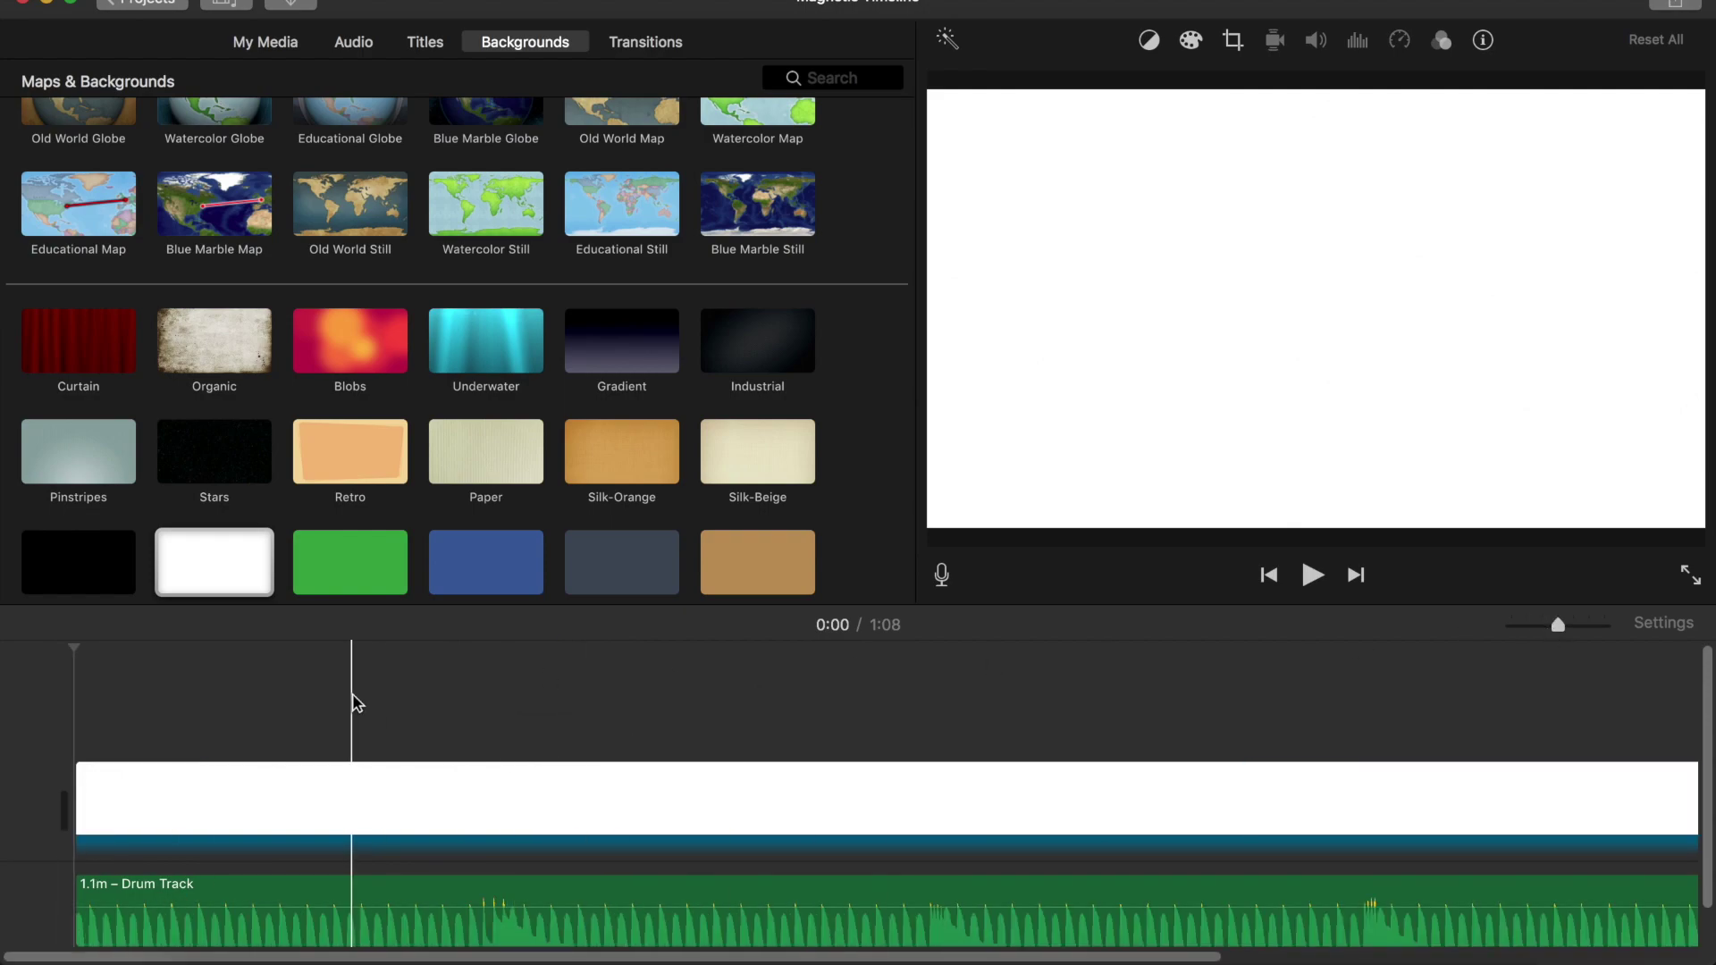
- Add the blue sky and dusk sky as Cutaway overlays above the white clip, reviewing overlay styles
click(268, 43)
drag(644, 152, 222, 699)
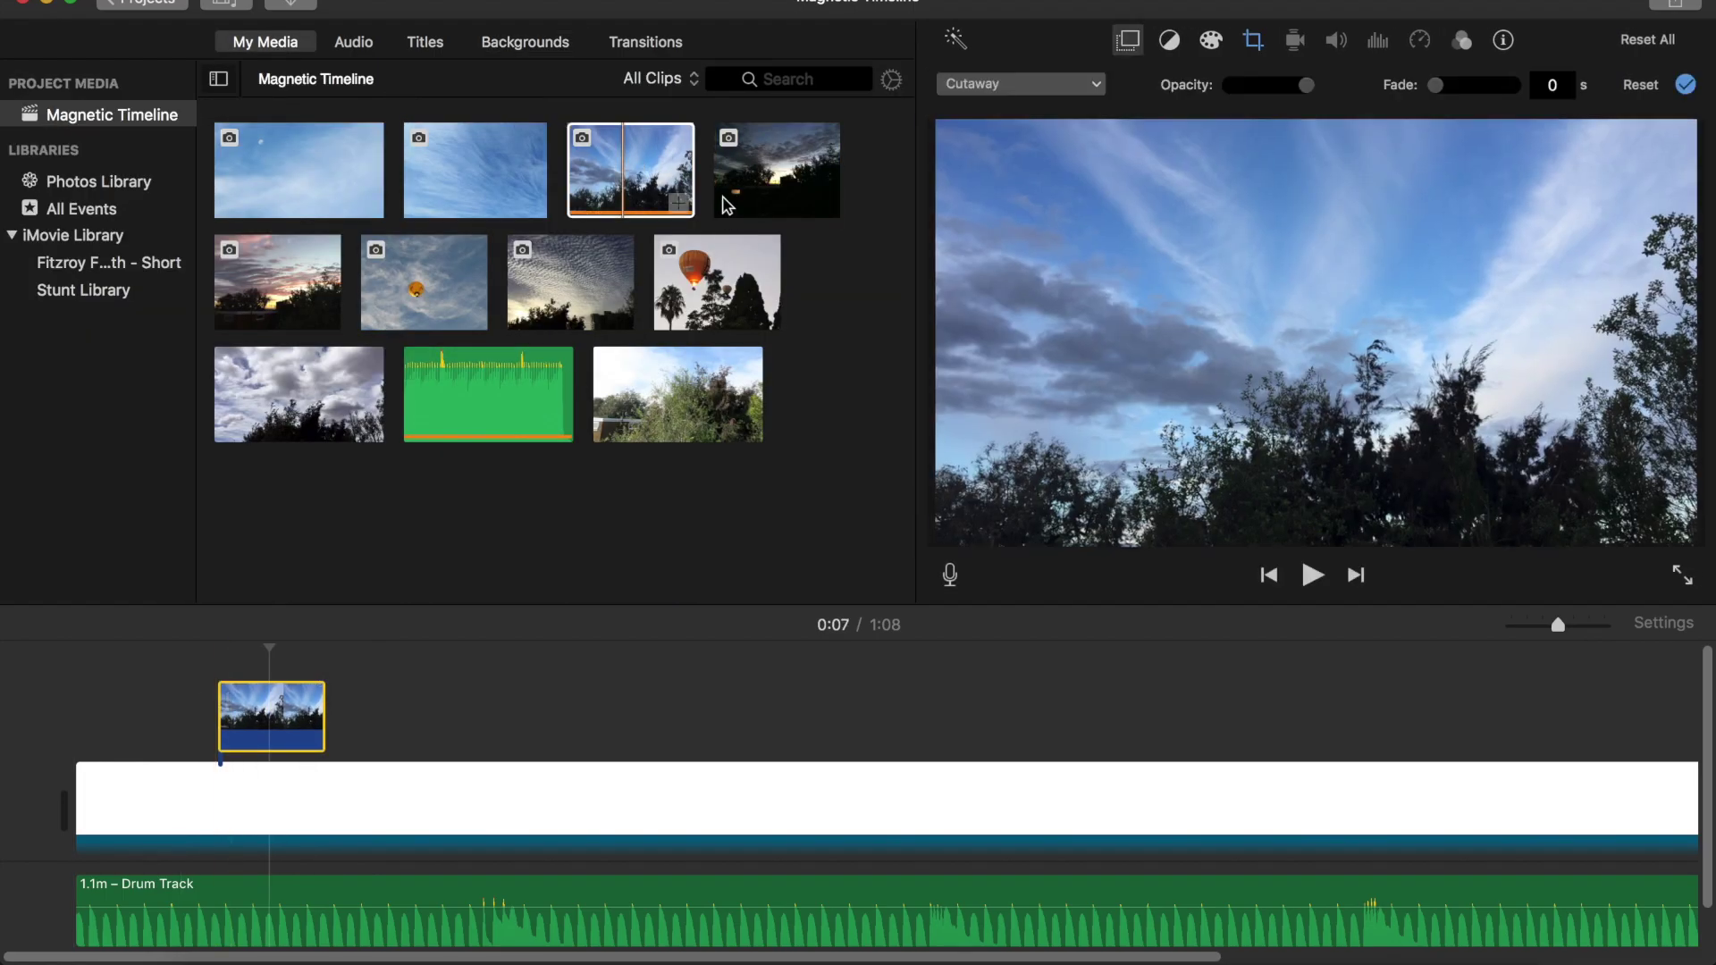
drag(747, 179, 786, 706)
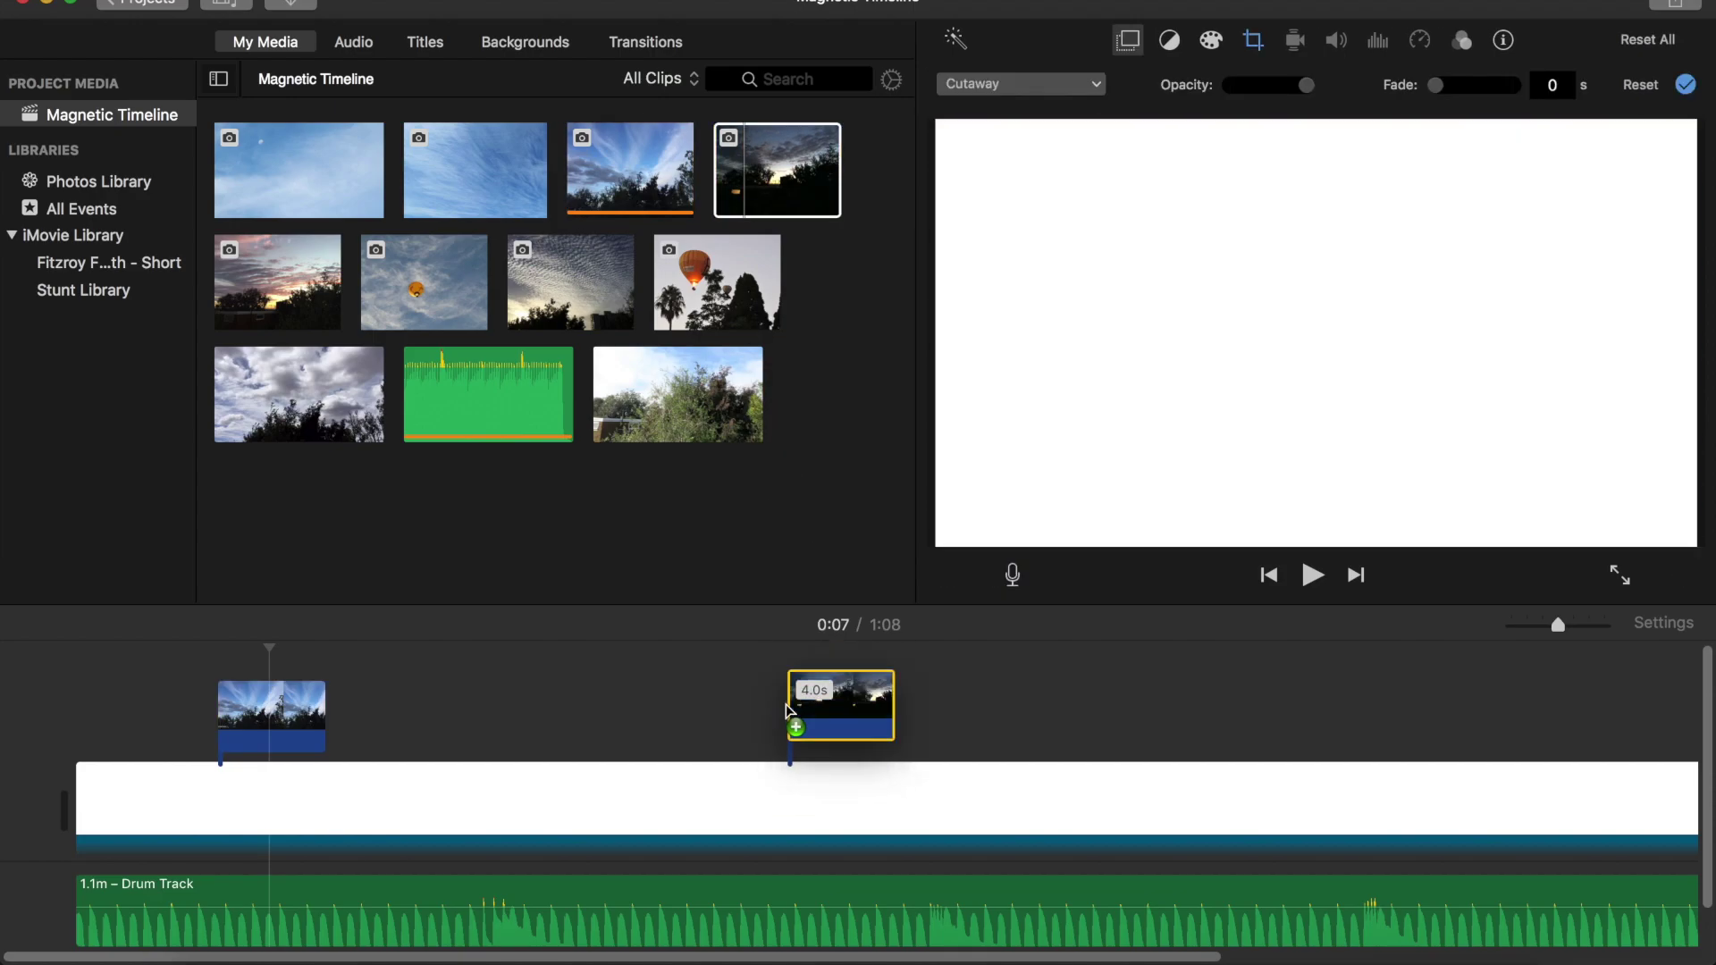
drag(706, 420, 1009, 712)
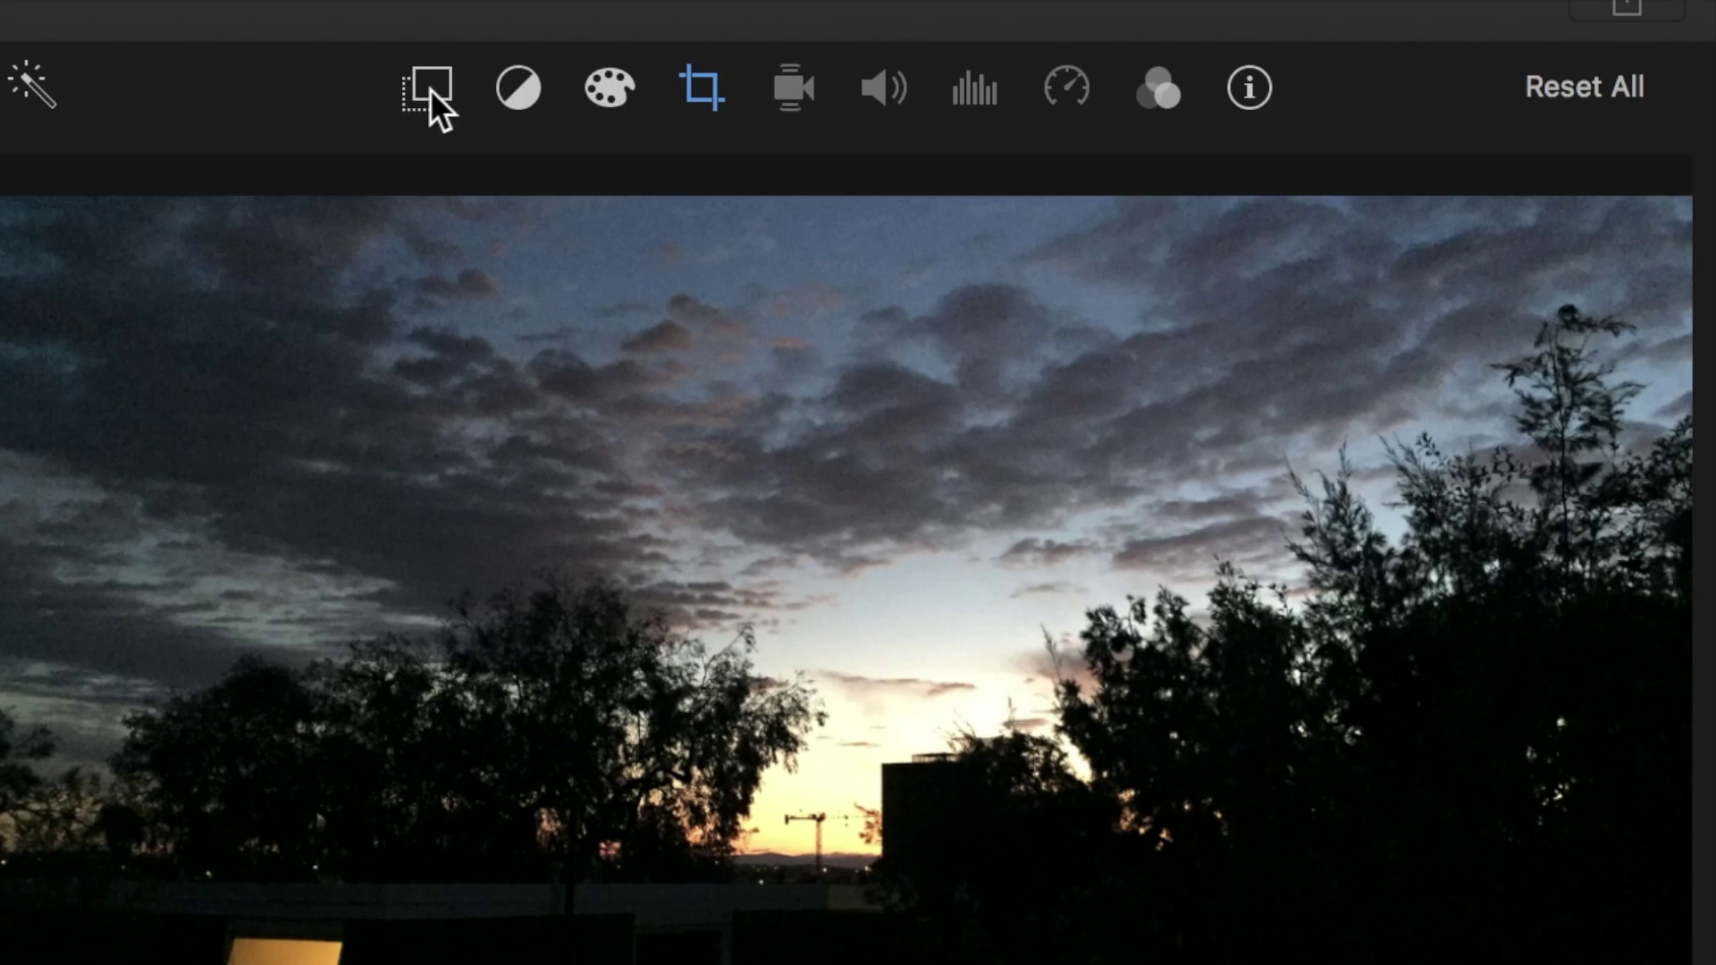
click(429, 90)
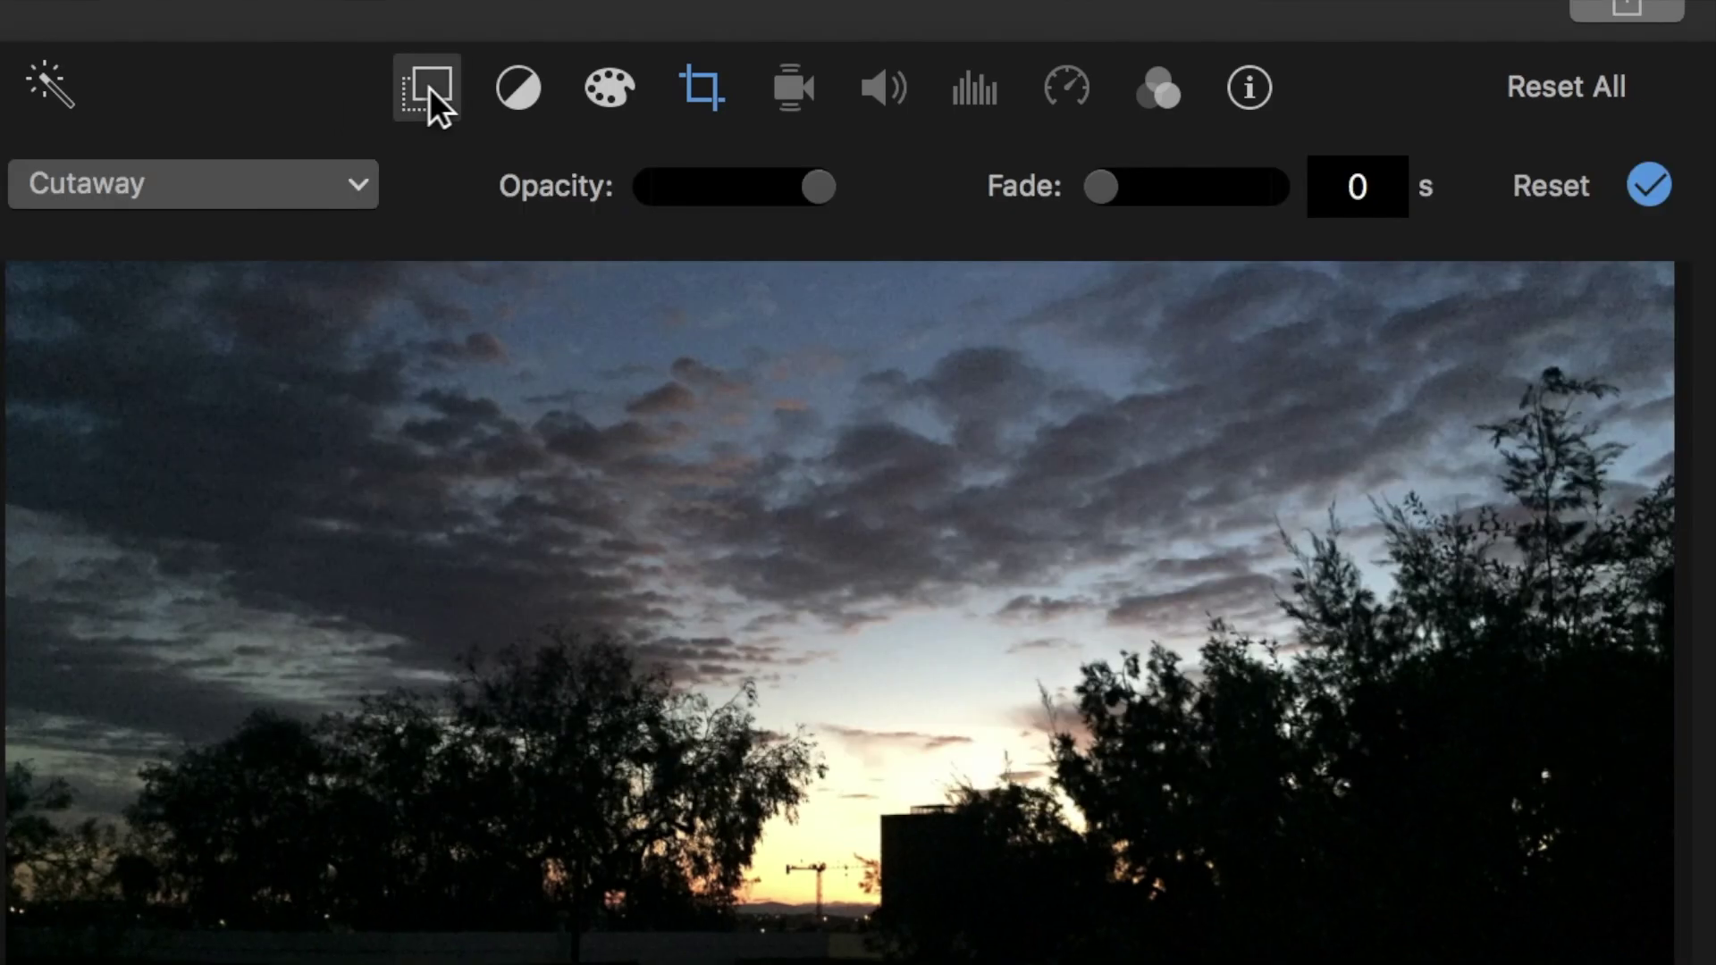
click(358, 186)
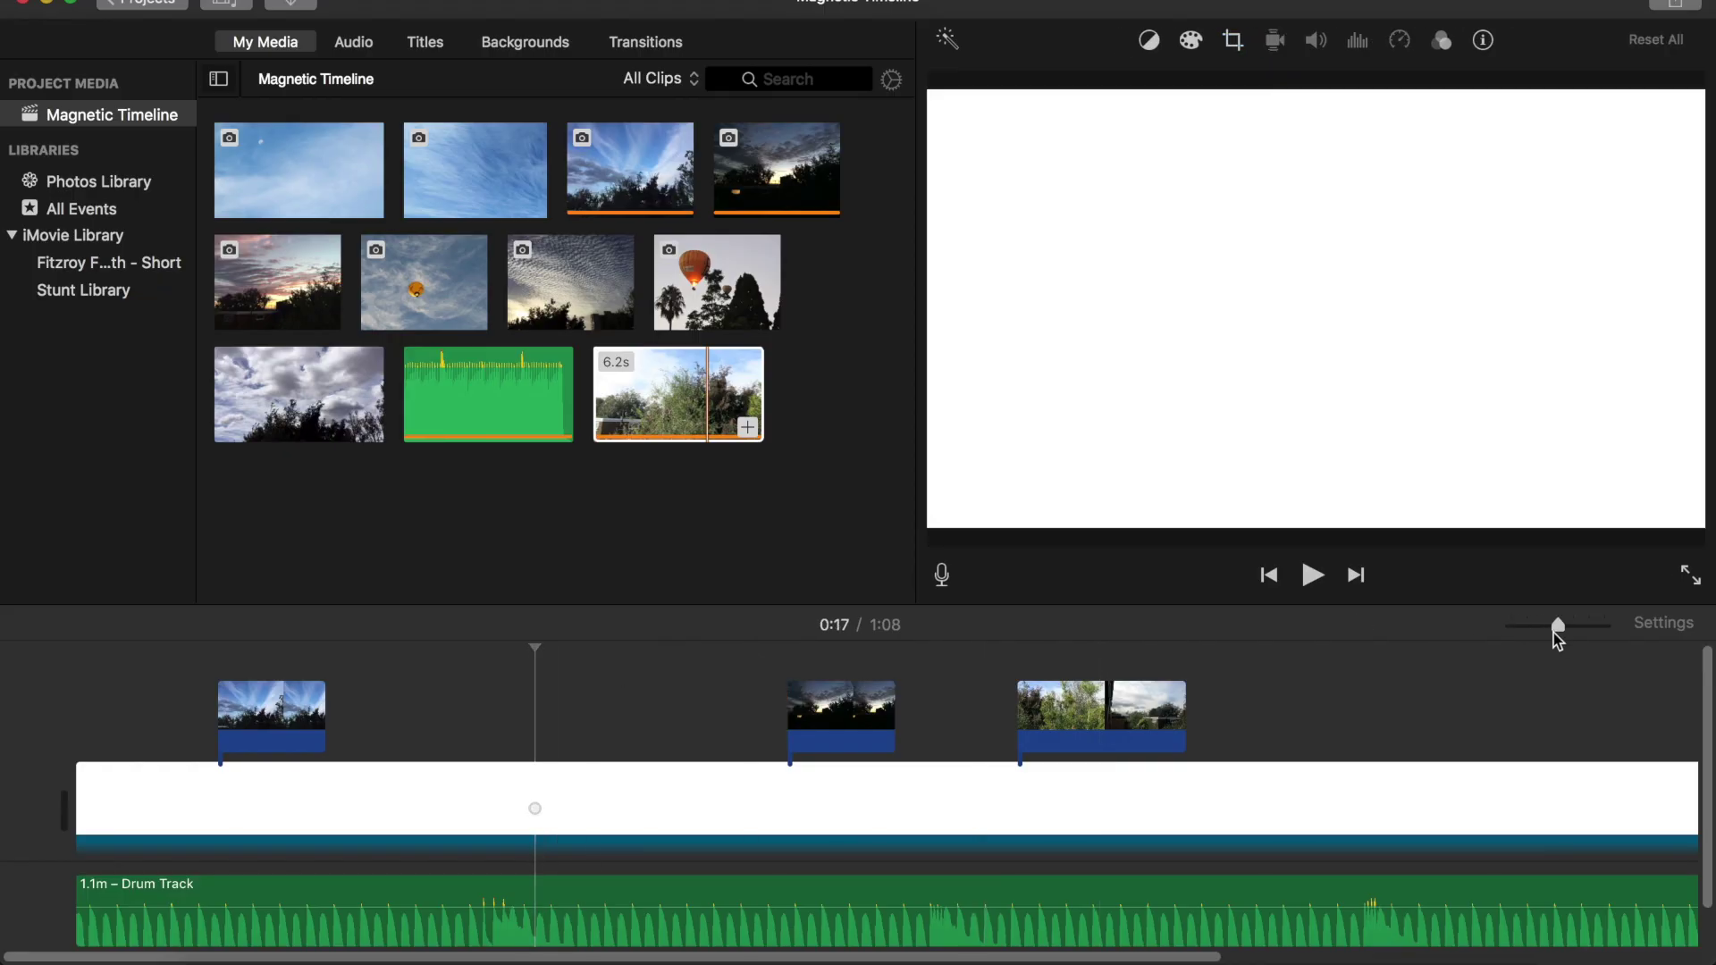
- Set the playhead on the 0:16 drum beat and drop the balloon photo there as a cutaway
drag(1557, 629, 1569, 630)
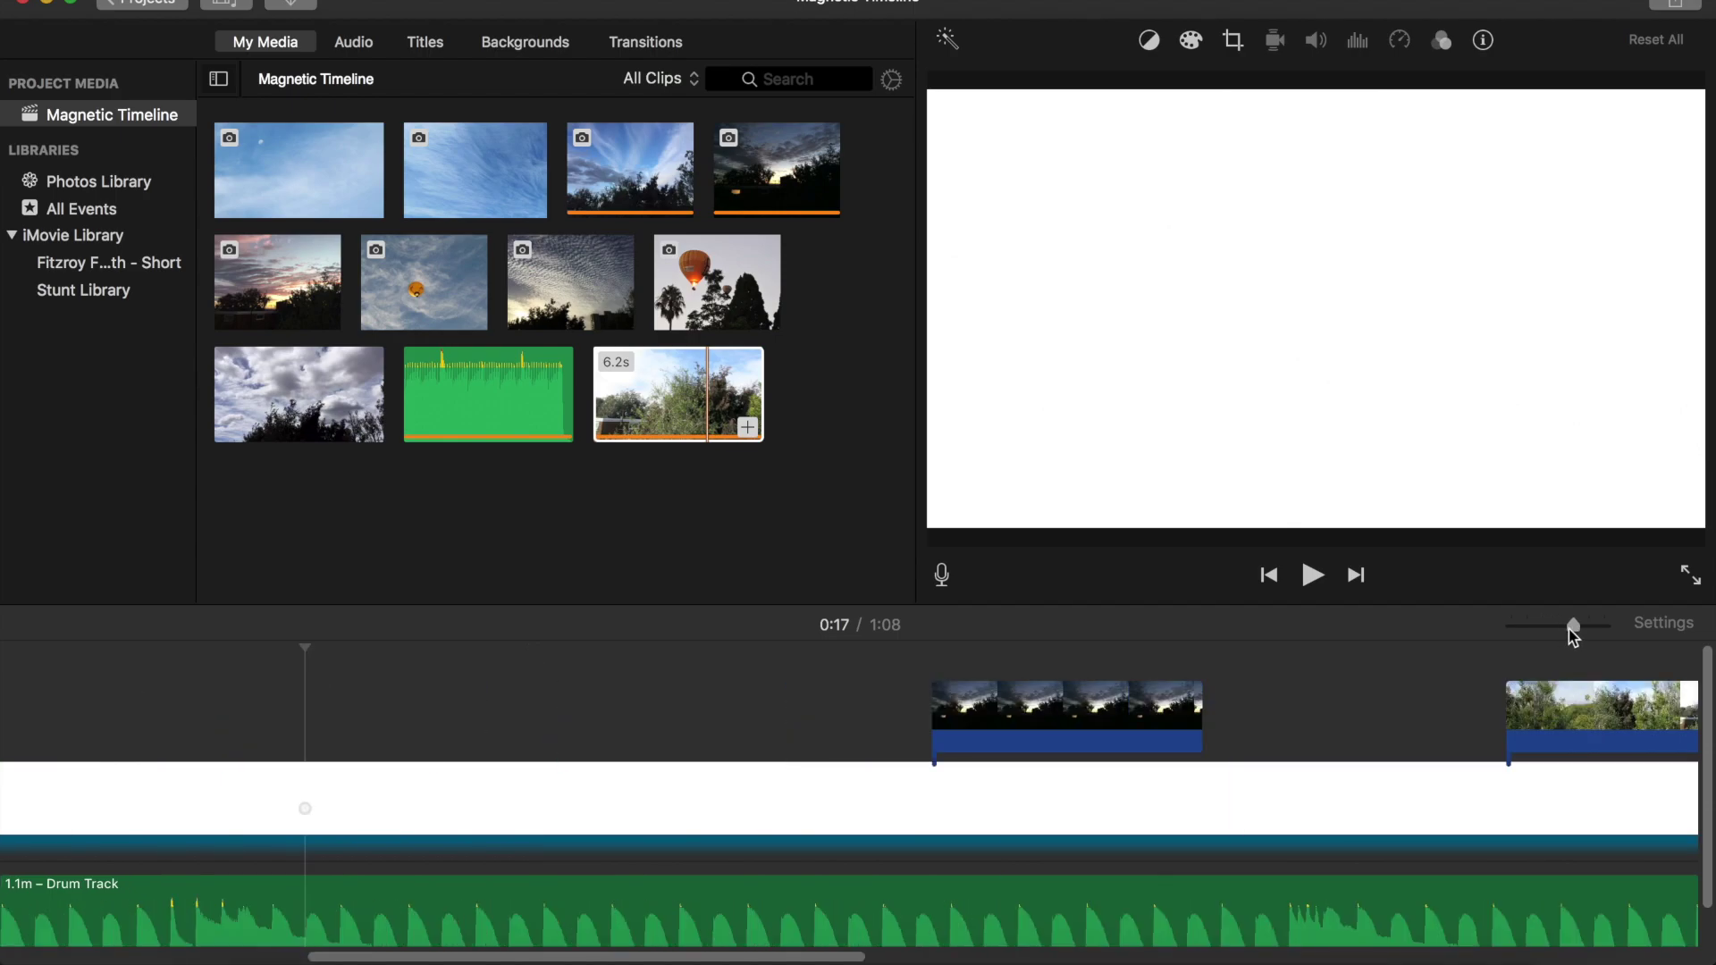
click(220, 733)
click(249, 735)
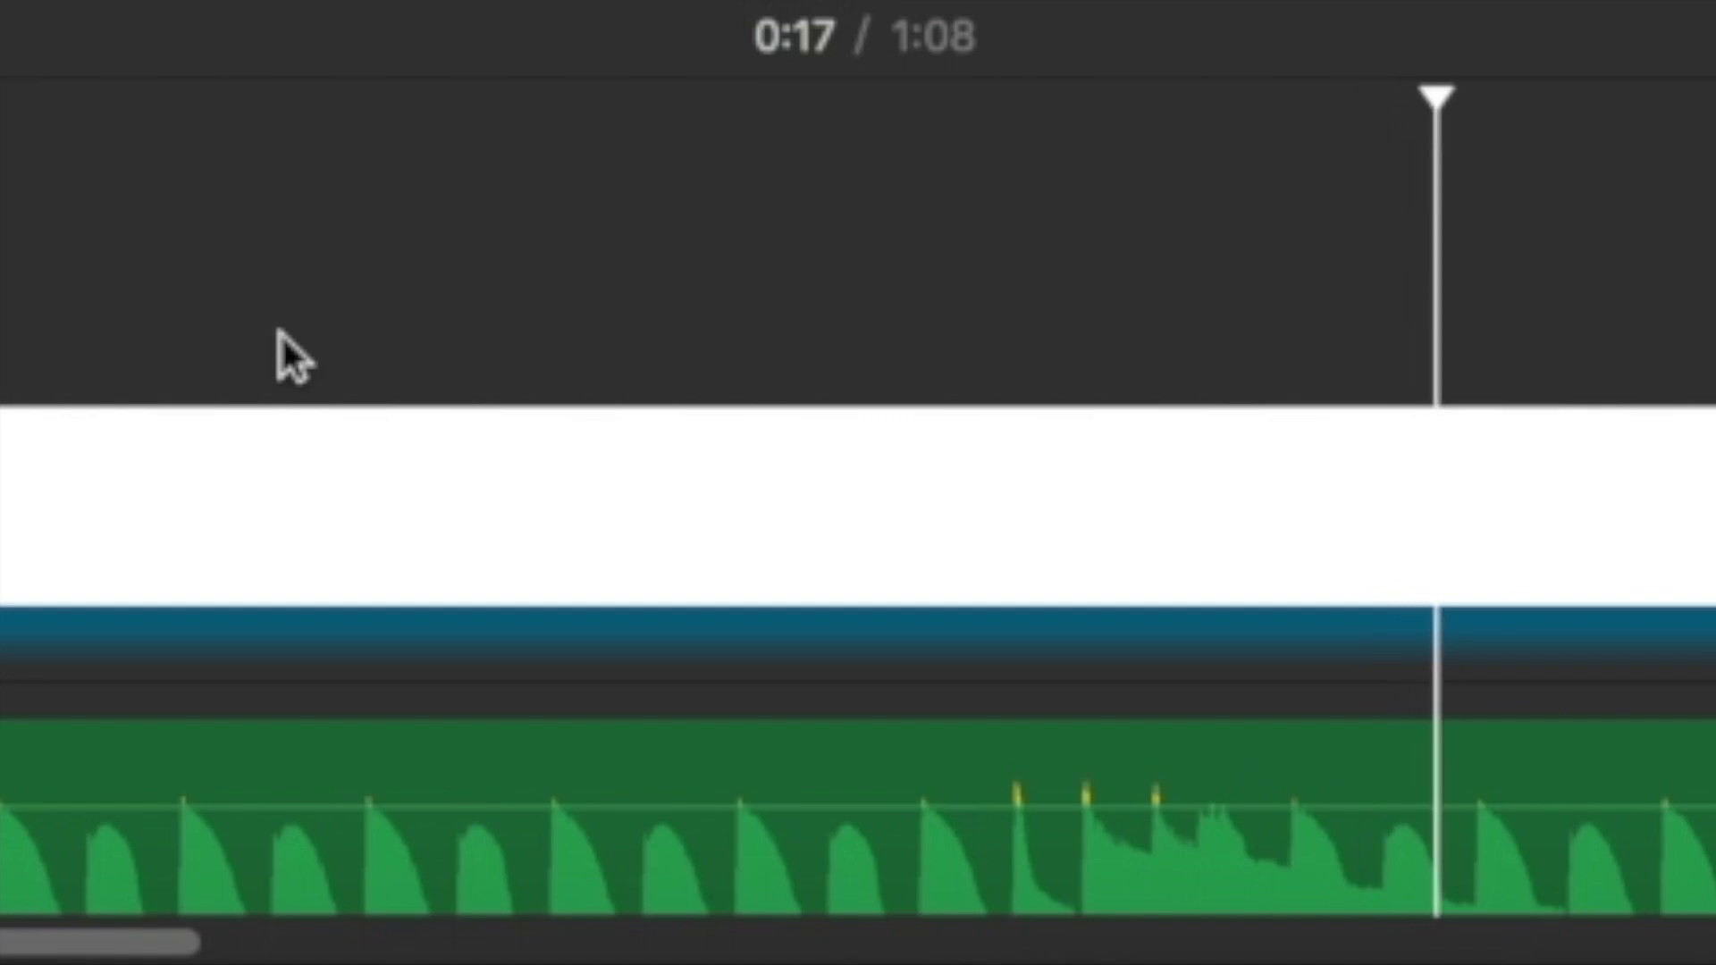
click(1223, 292)
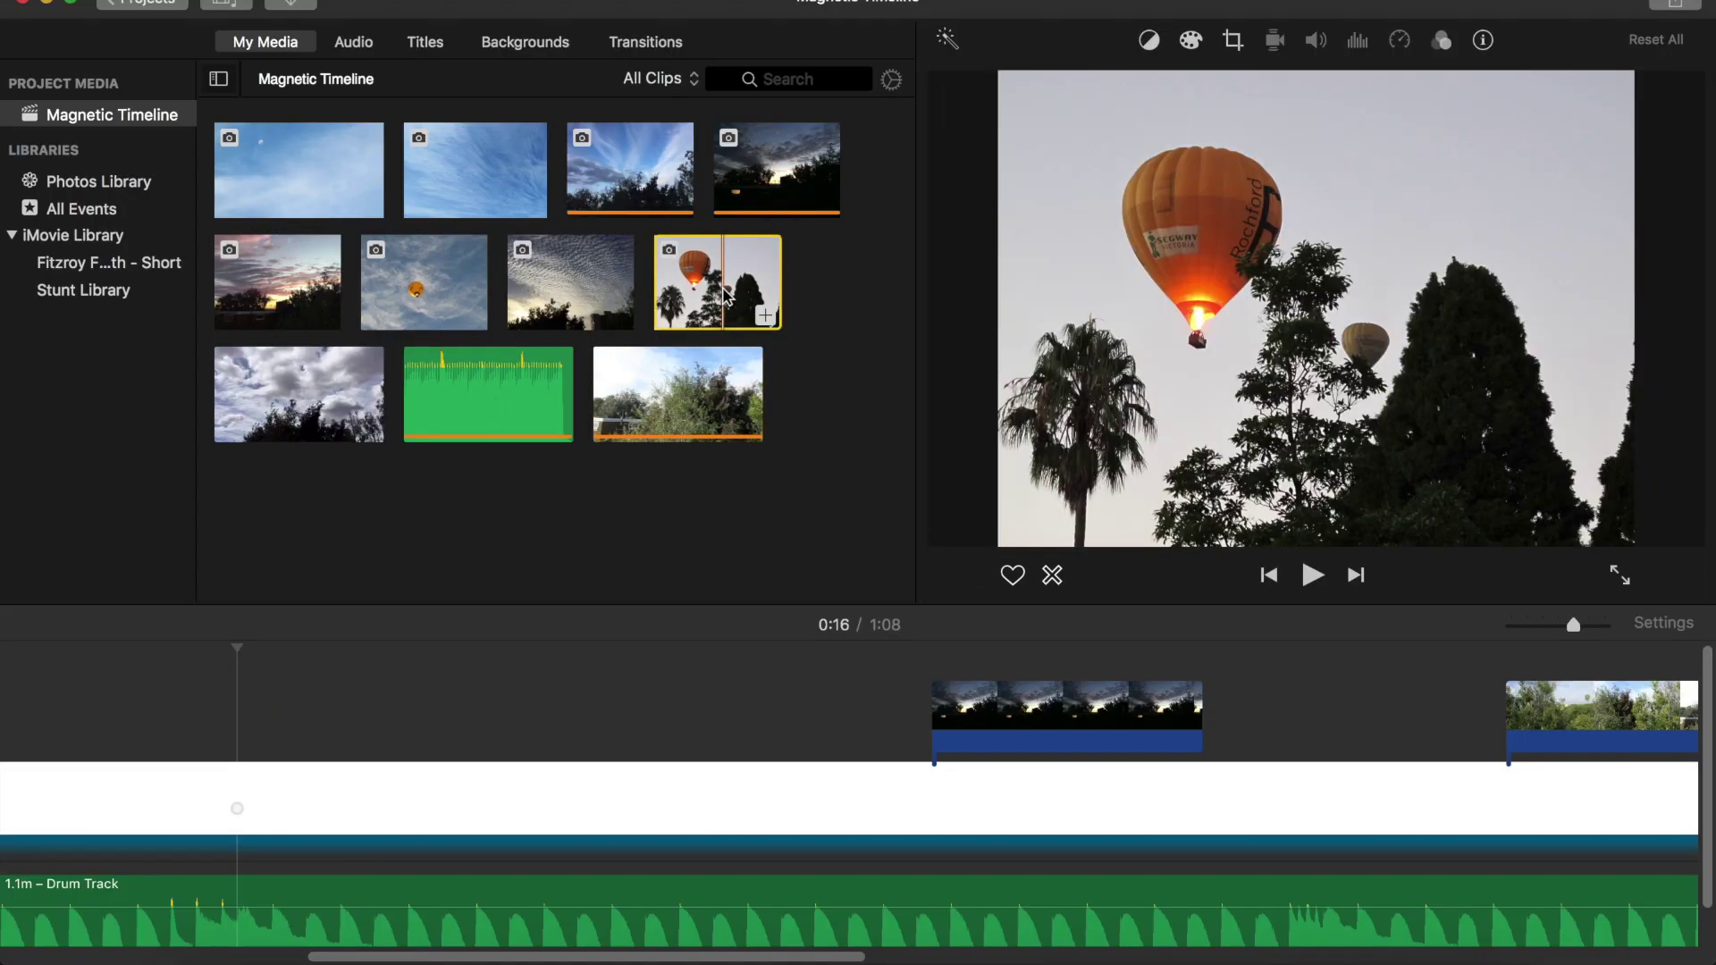
drag(760, 312, 240, 707)
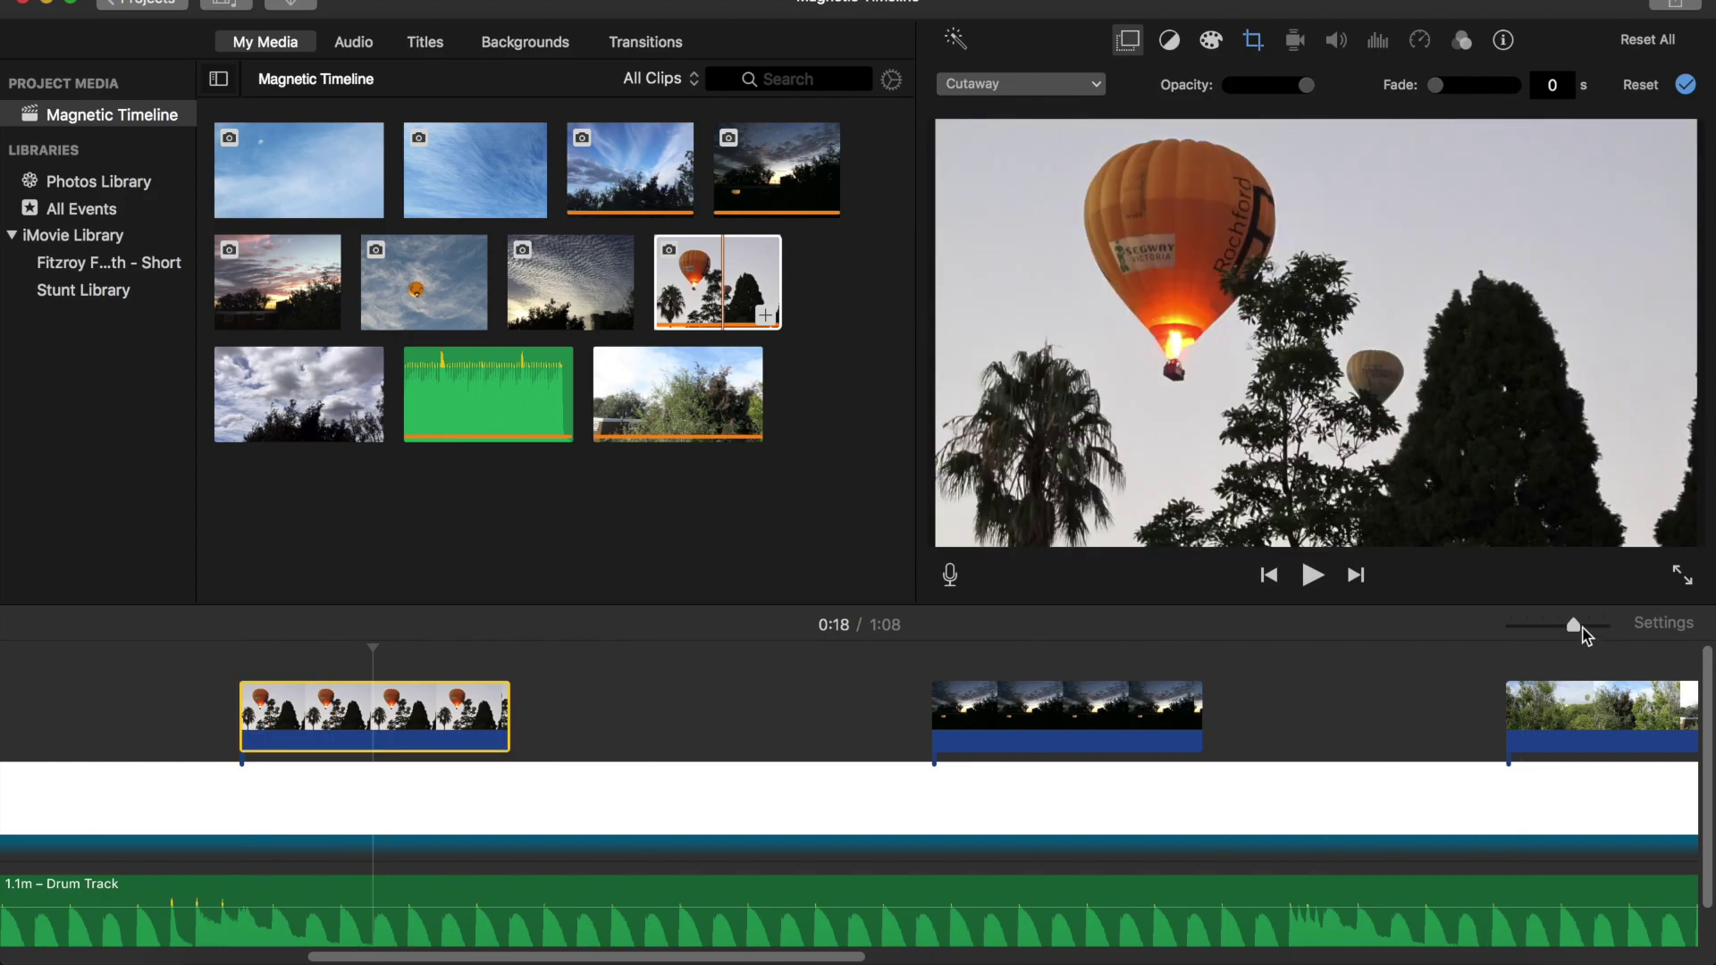
- Move the first sky cutaway to the timeline start and butt the 4.0s sky clip against it
drag(1574, 625, 1555, 626)
scroll(211, 749, left, 5)
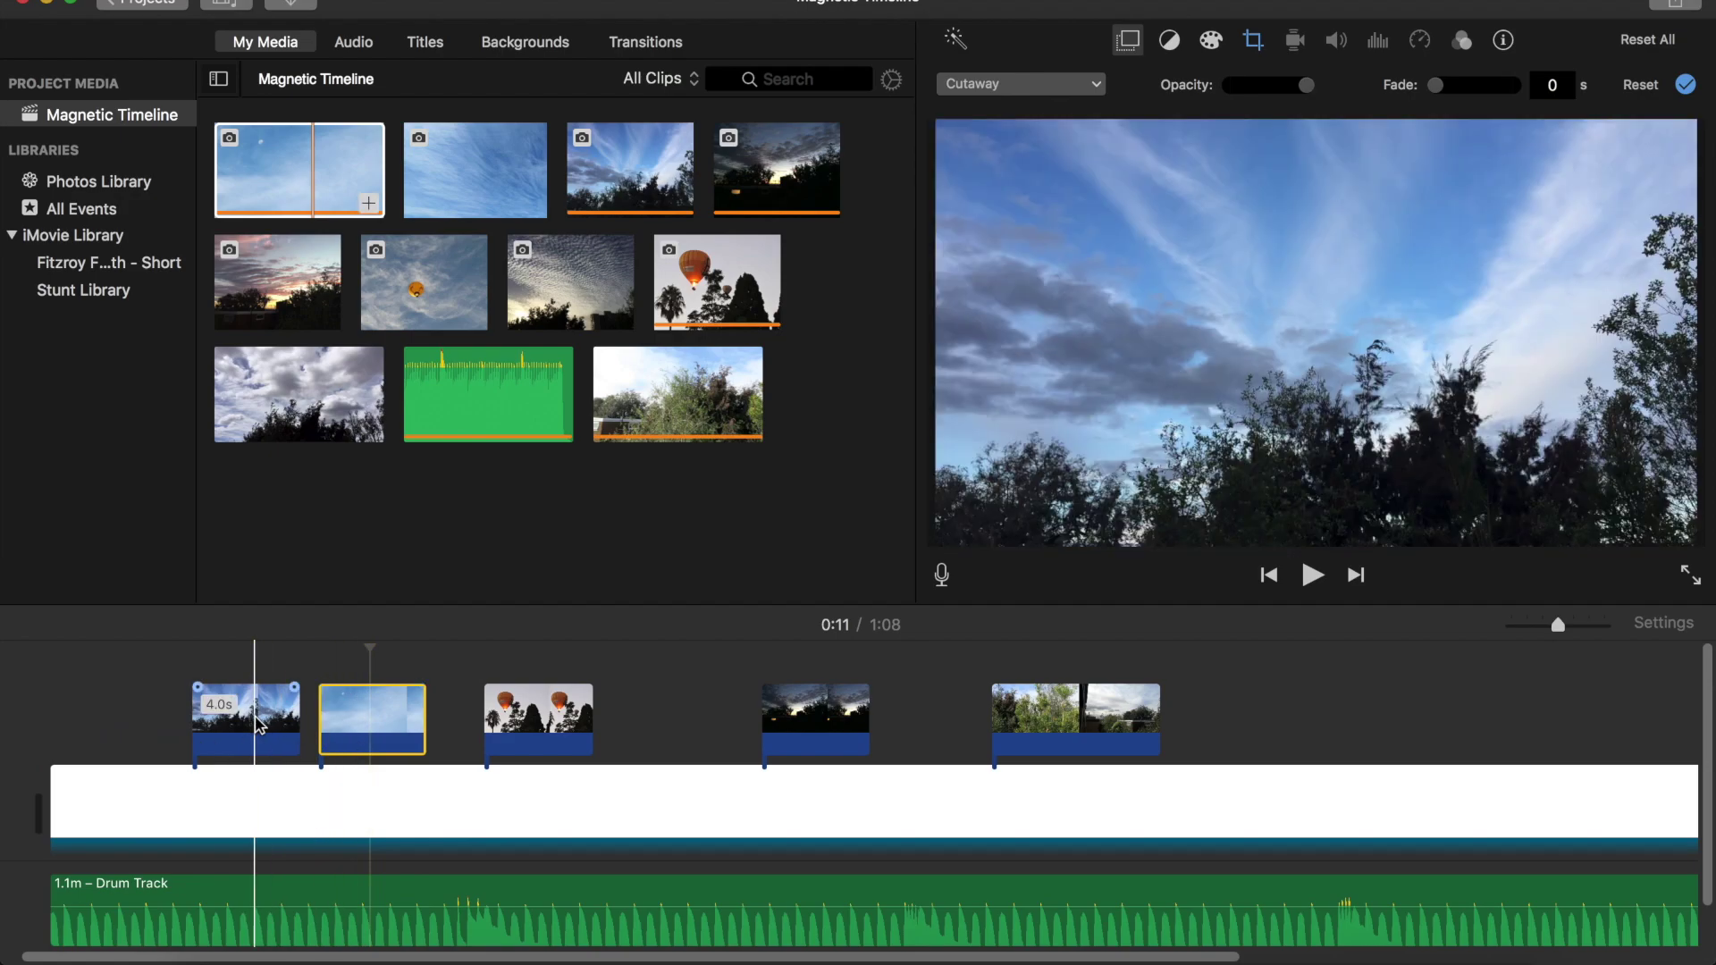
drag(249, 715, 86, 716)
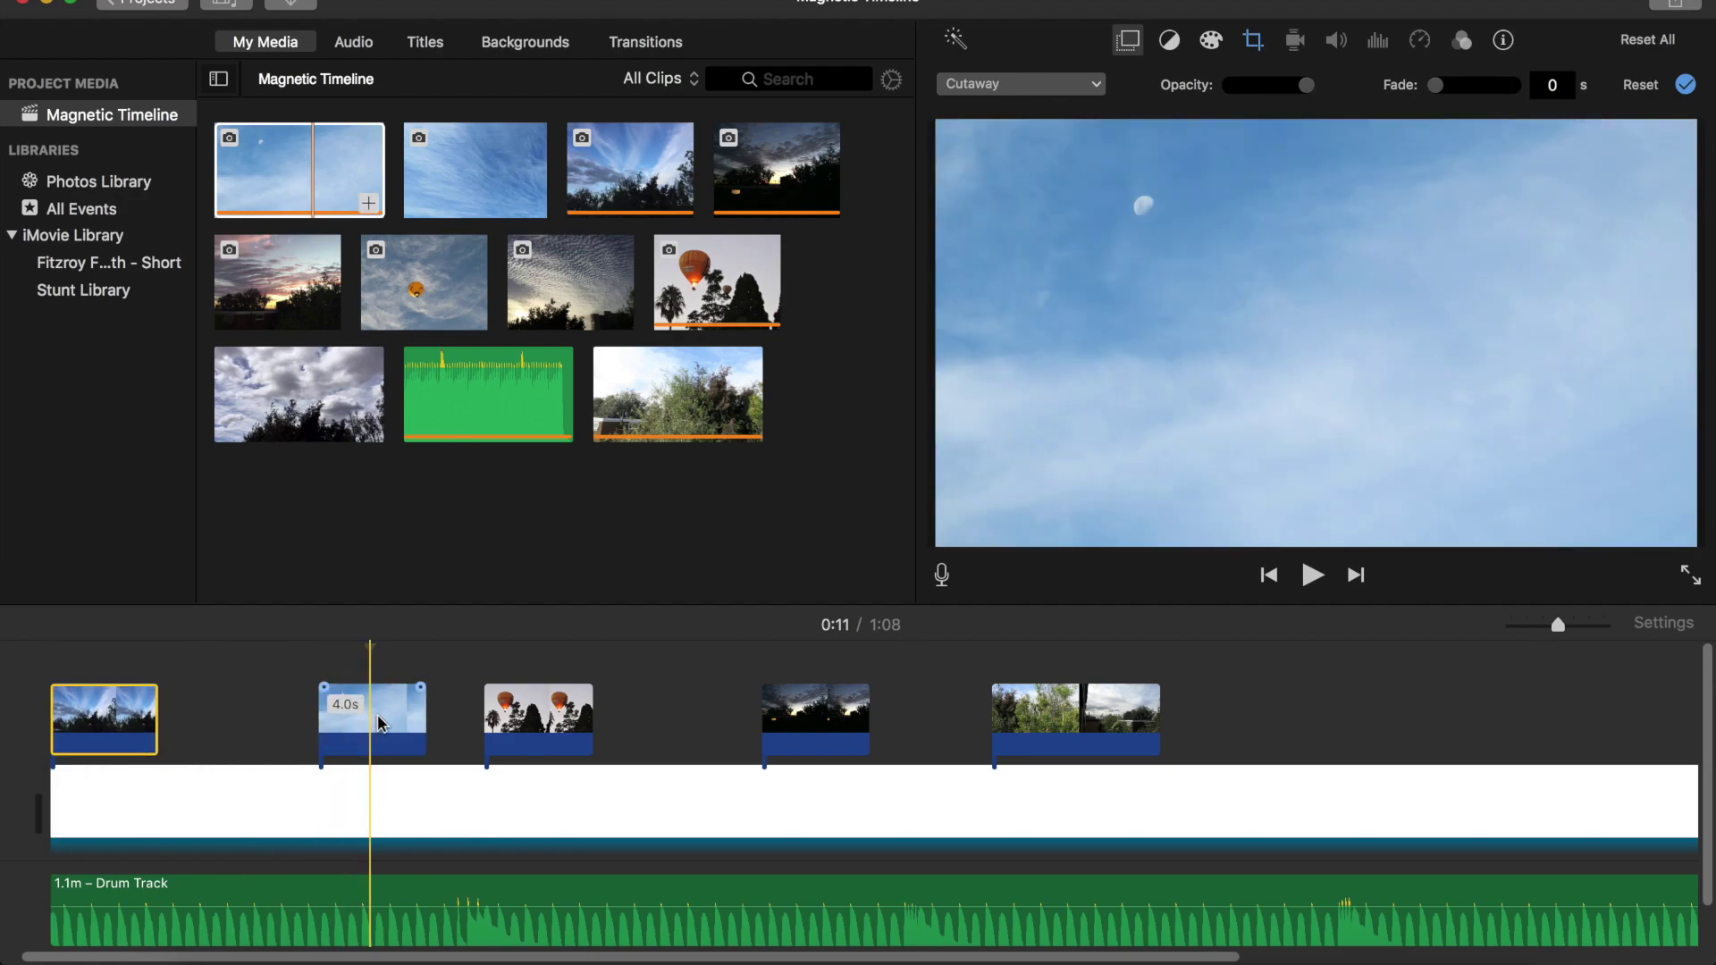
click(377, 715)
drag(377, 715, 223, 724)
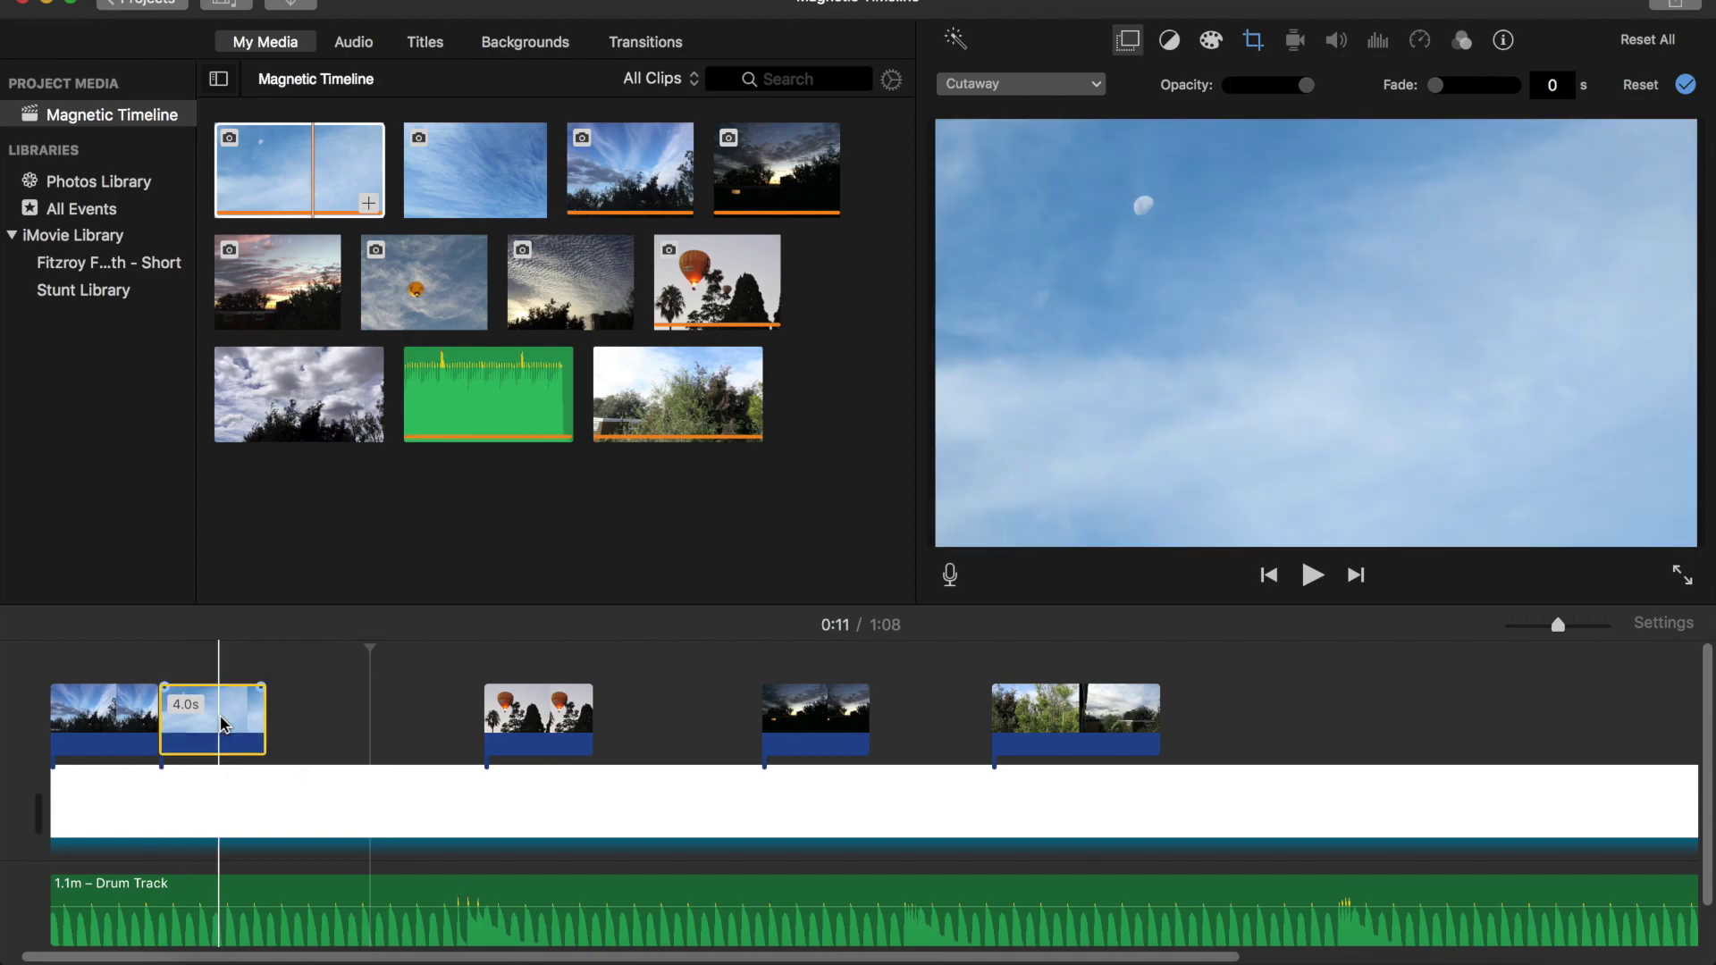
- Add the tree video as cutaways after the cloud clips
click(679, 413)
drag(679, 412, 272, 718)
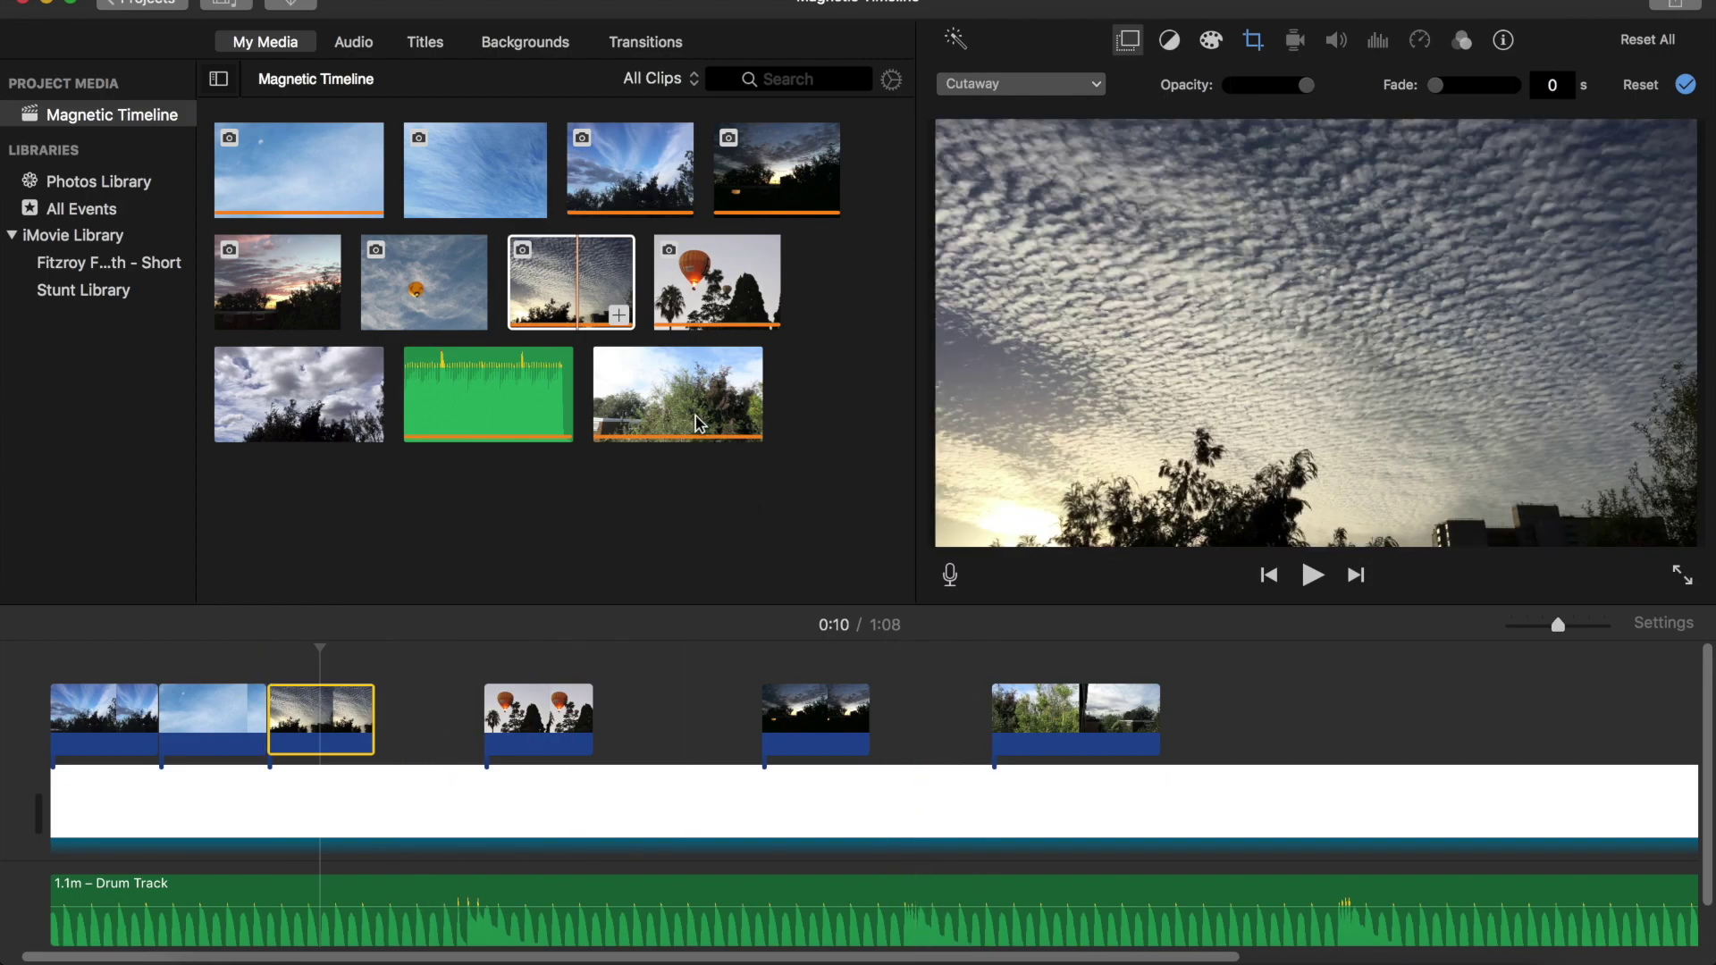
drag(696, 416, 385, 716)
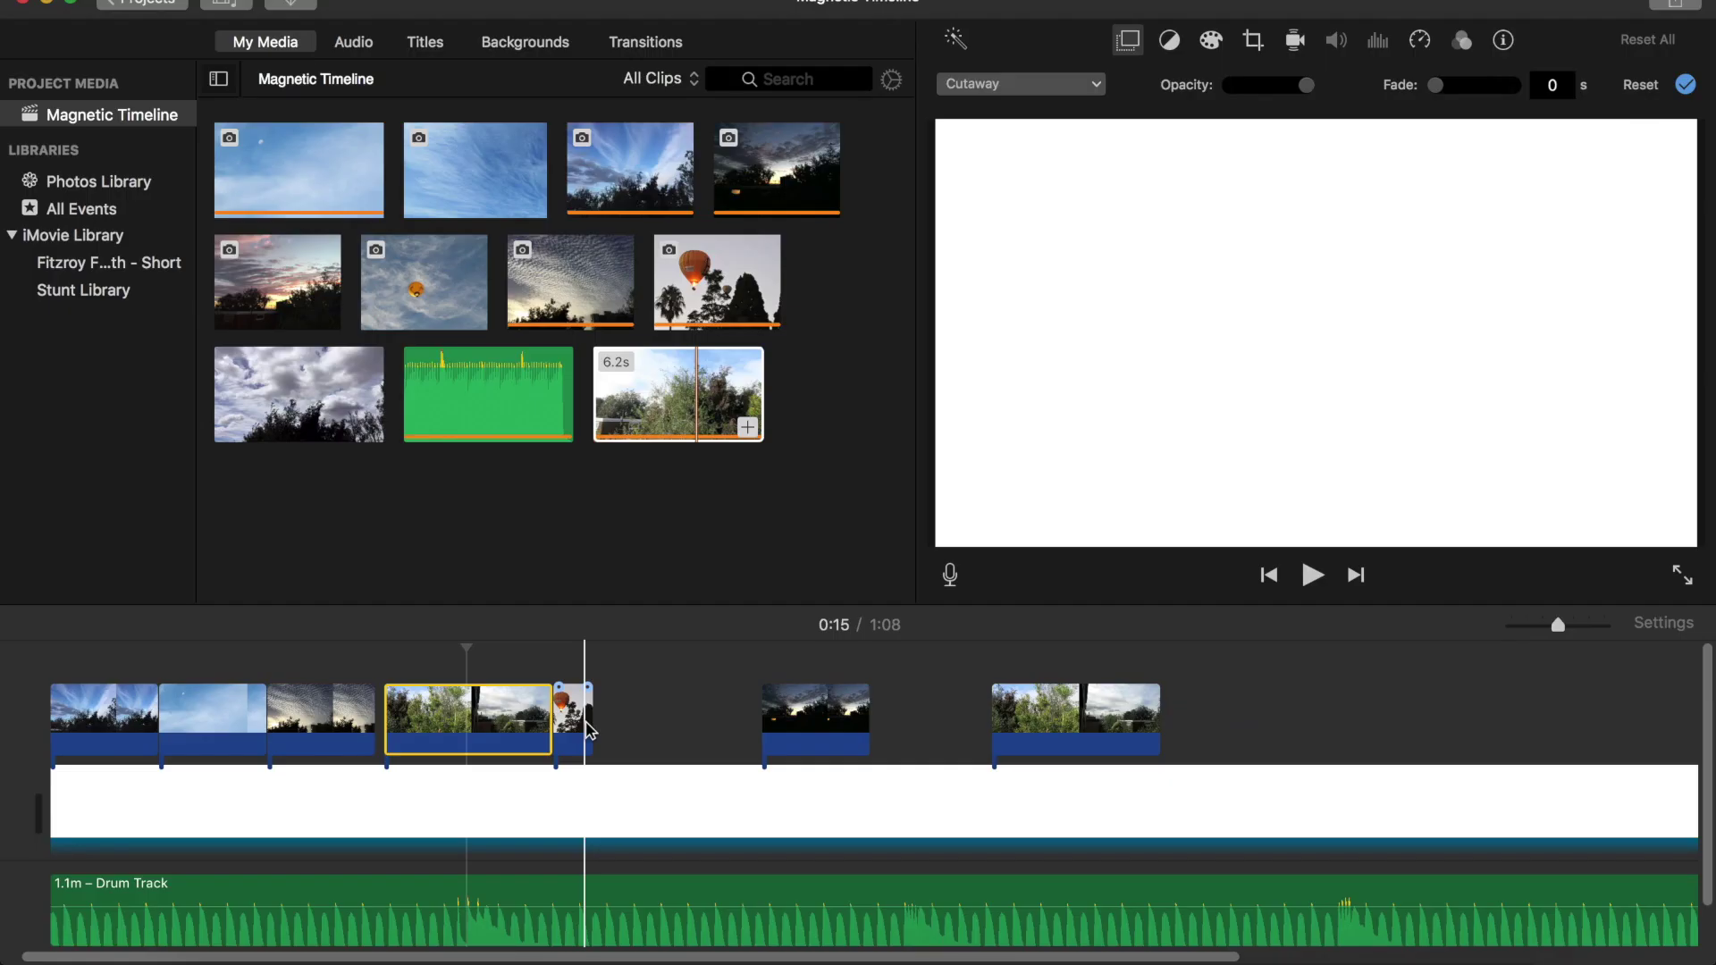
- Delete the extra tree clip and shorten the 6.2s tree cutaway to about 4 seconds
key(Delete)
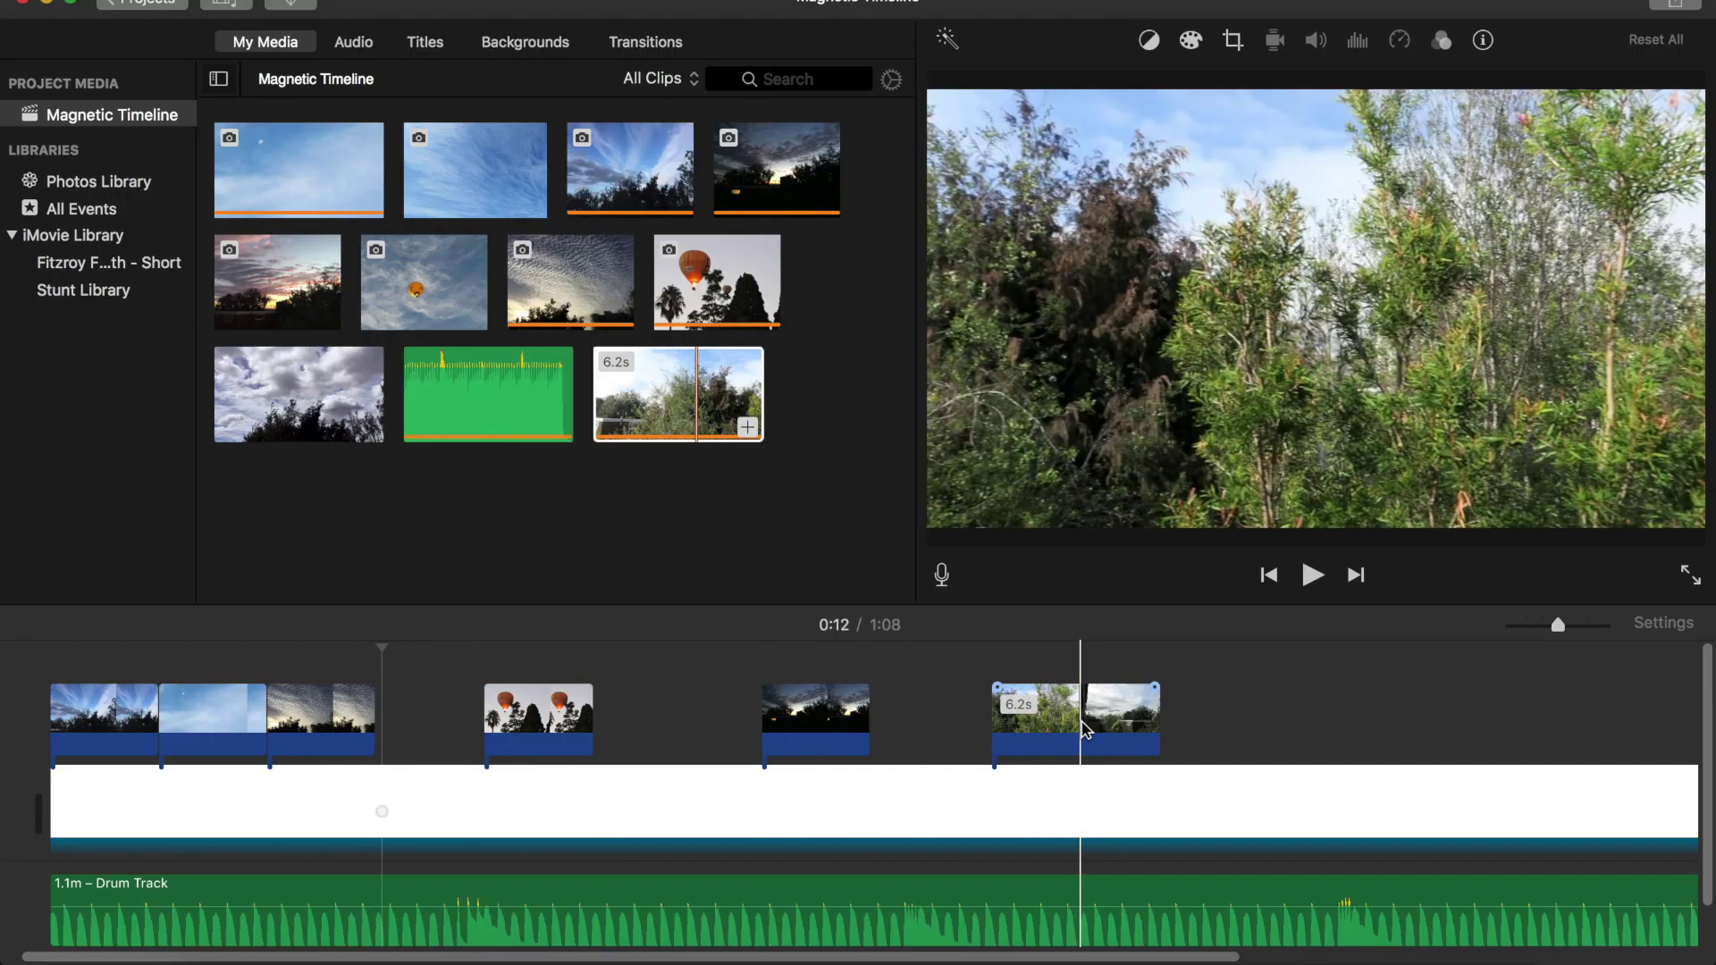
click(1083, 726)
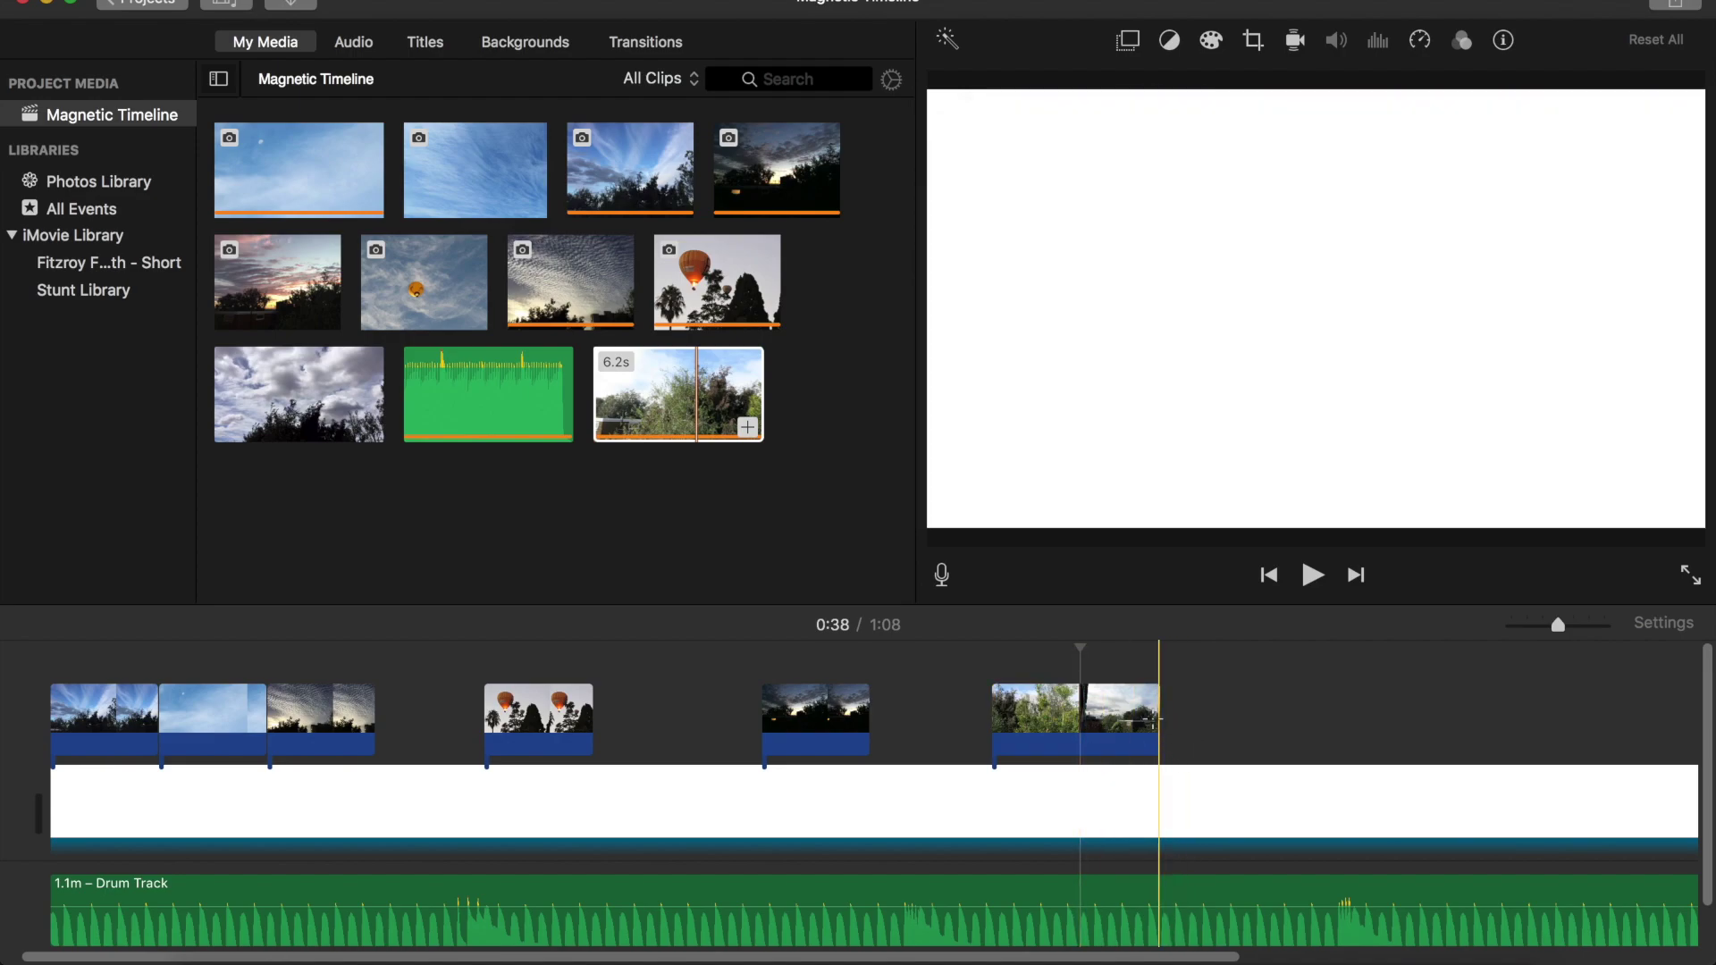
drag(1158, 716, 1097, 720)
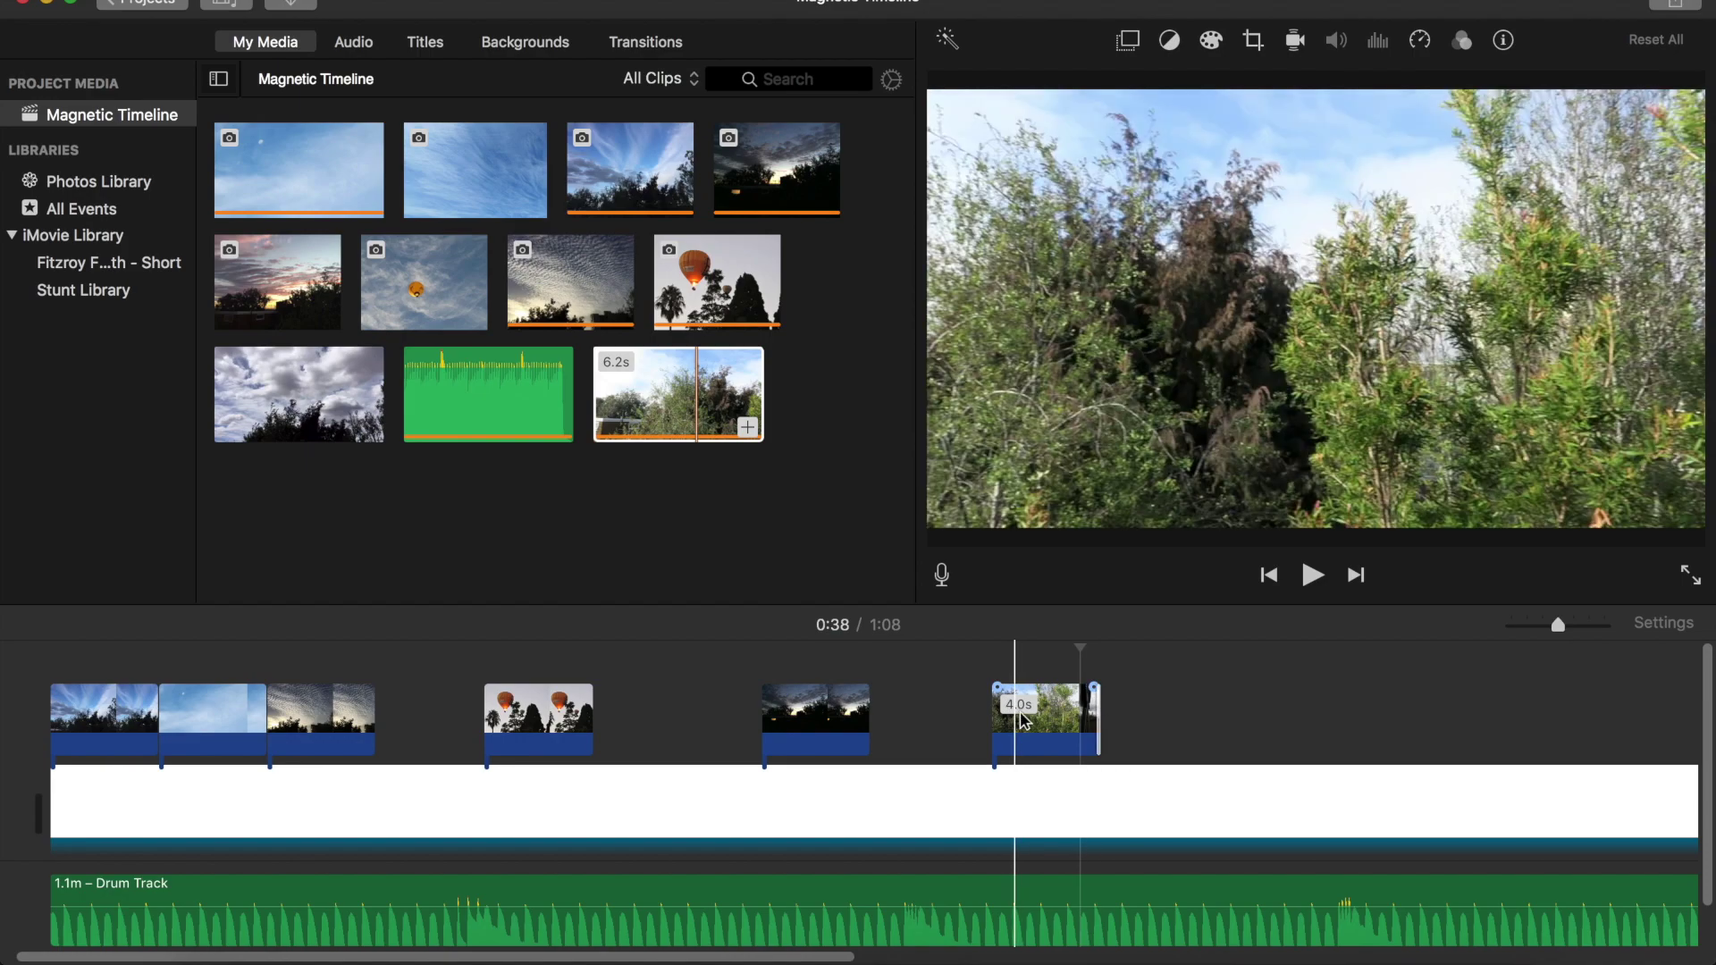
- Move the trimmed tree cutaway left so it sits right before the balloon cutaway
click(1026, 724)
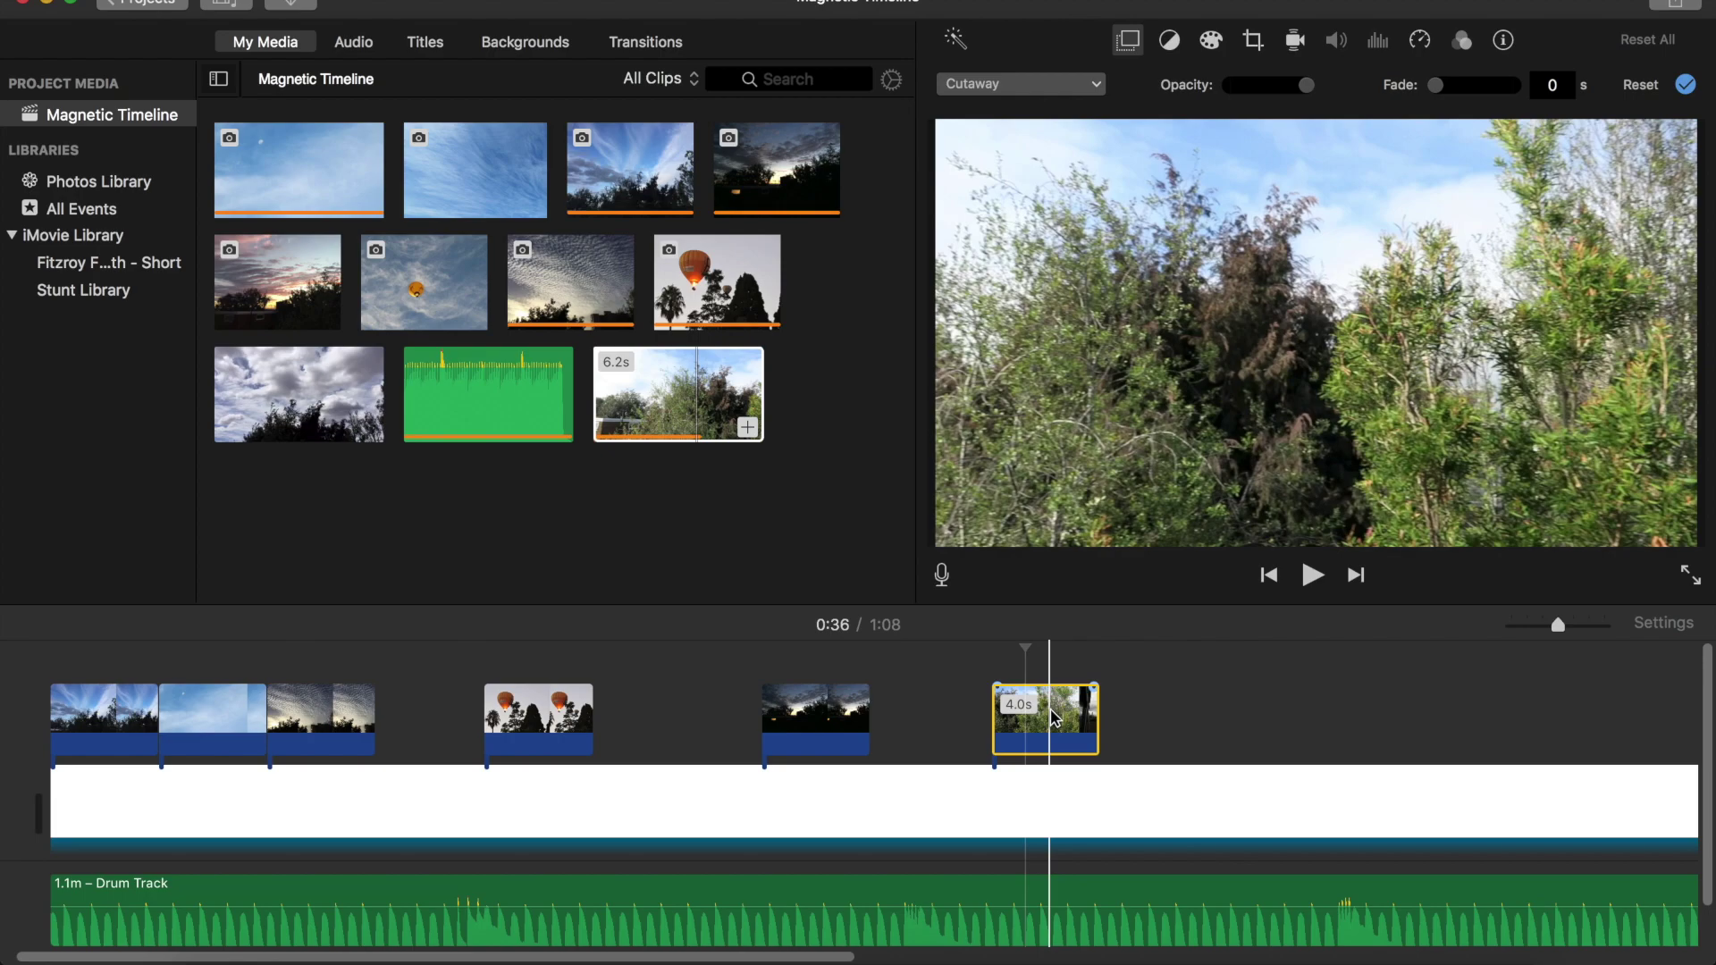
drag(1054, 715, 443, 719)
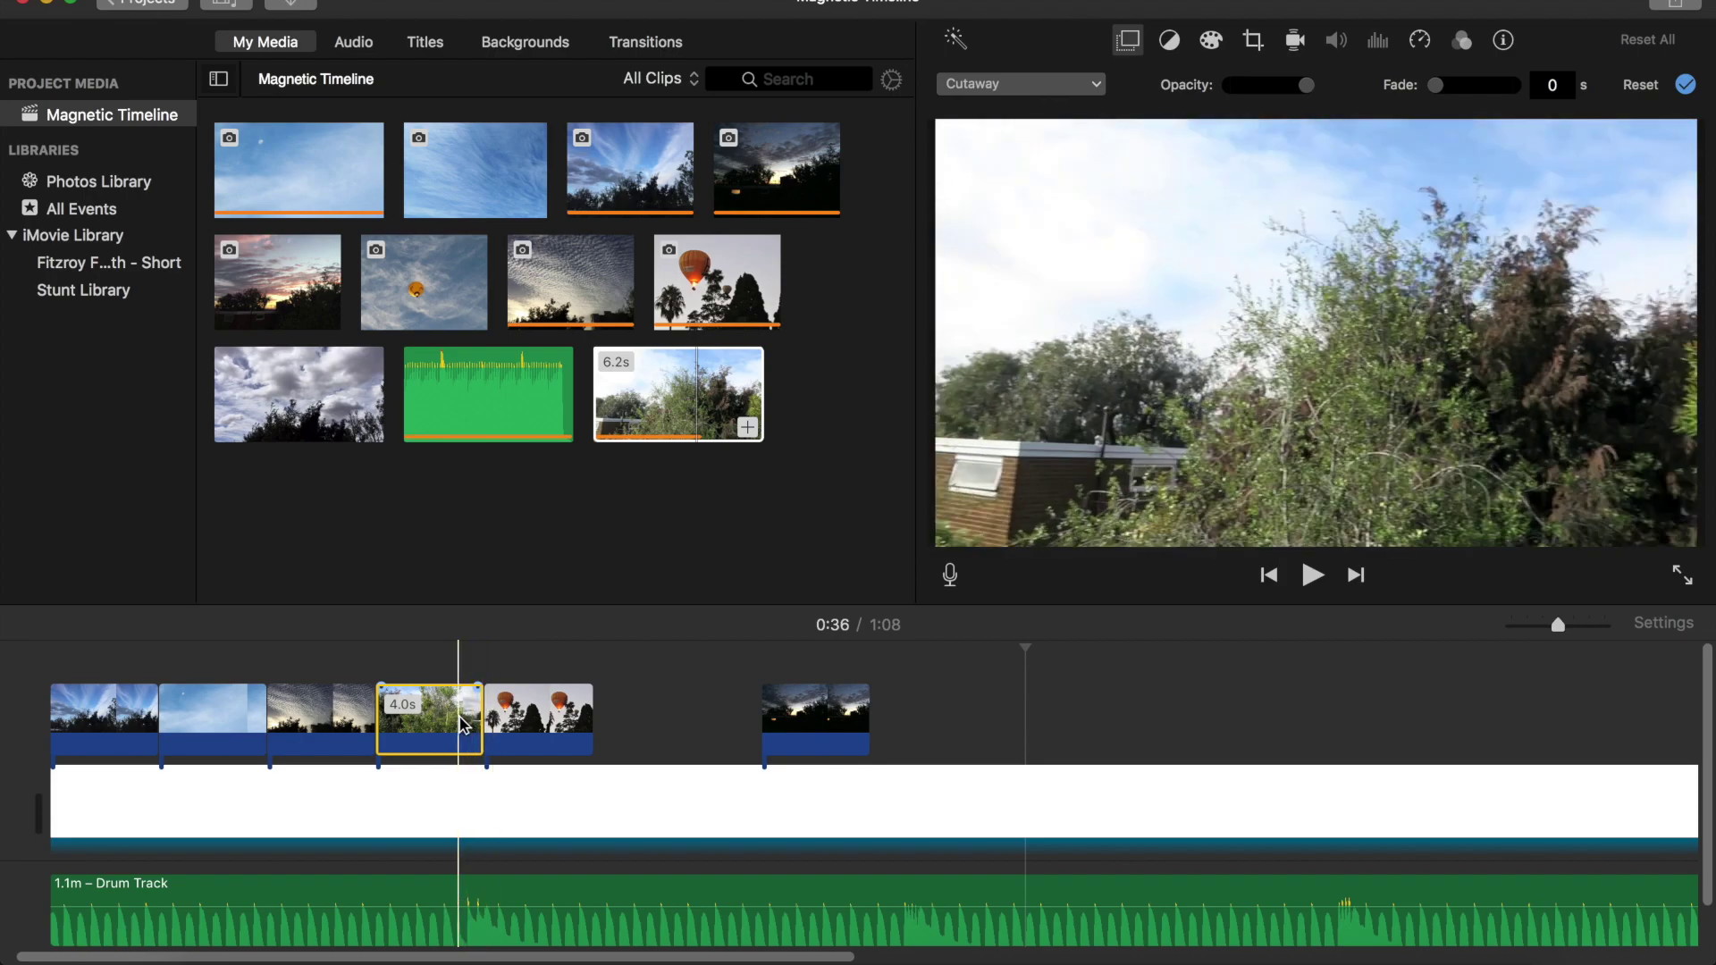
click(668, 689)
drag(426, 719, 1042, 715)
click(920, 652)
click(948, 715)
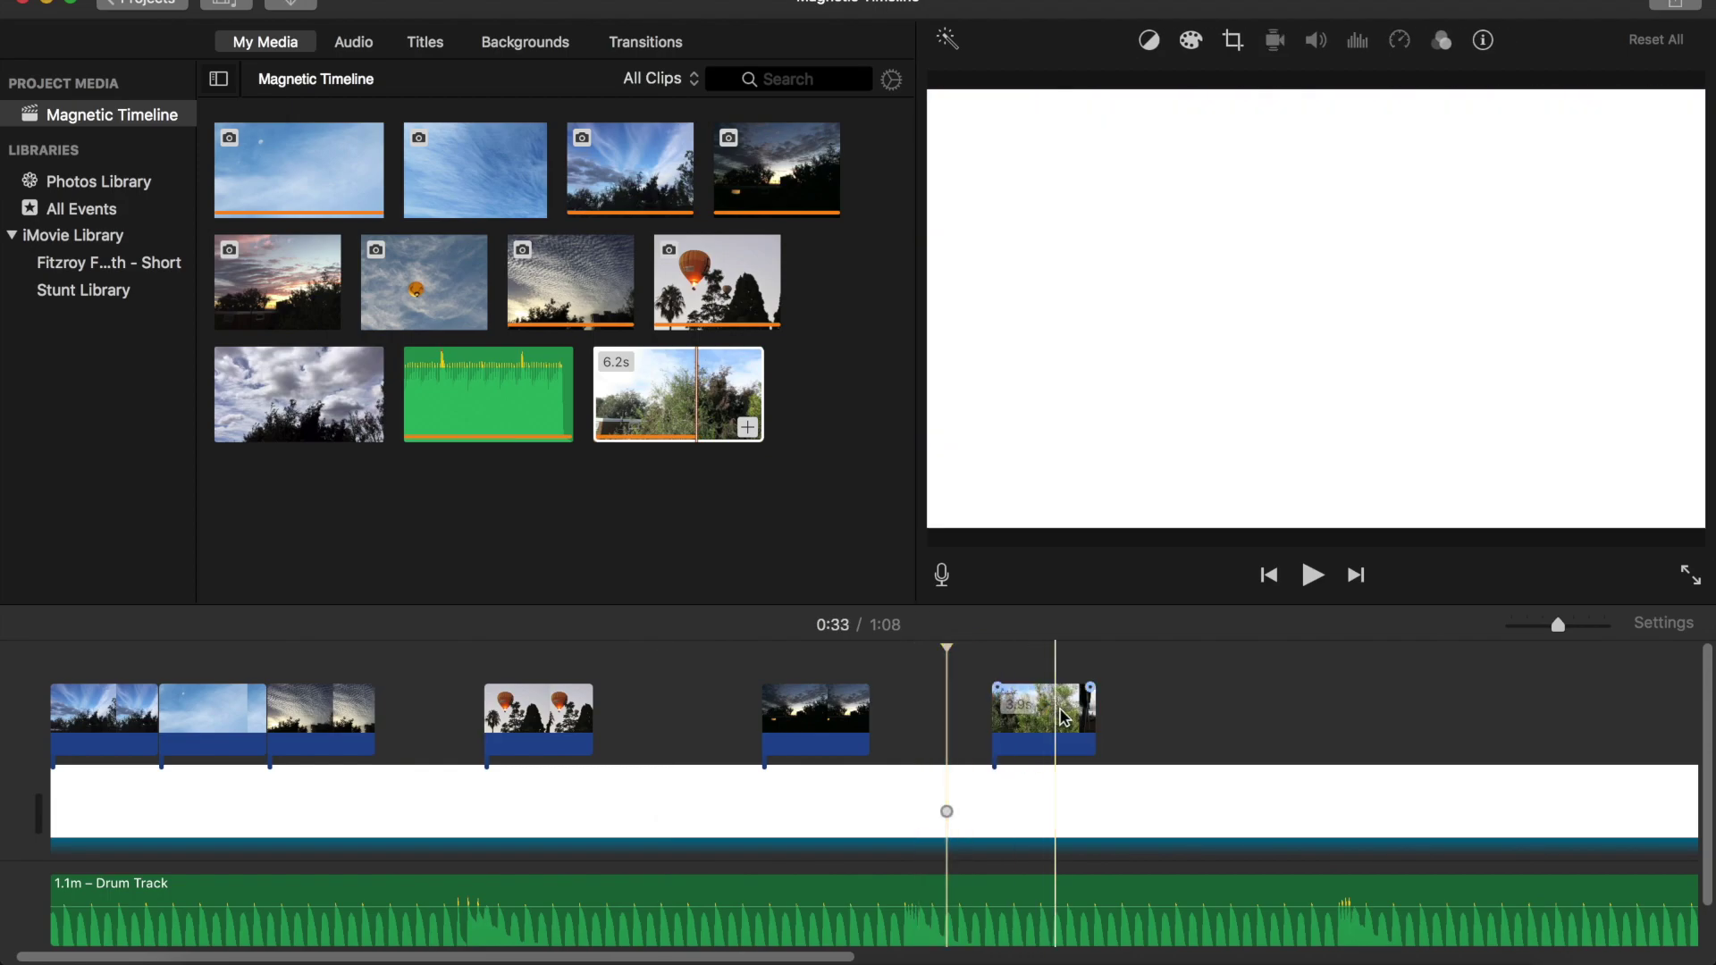
drag(1052, 720, 437, 724)
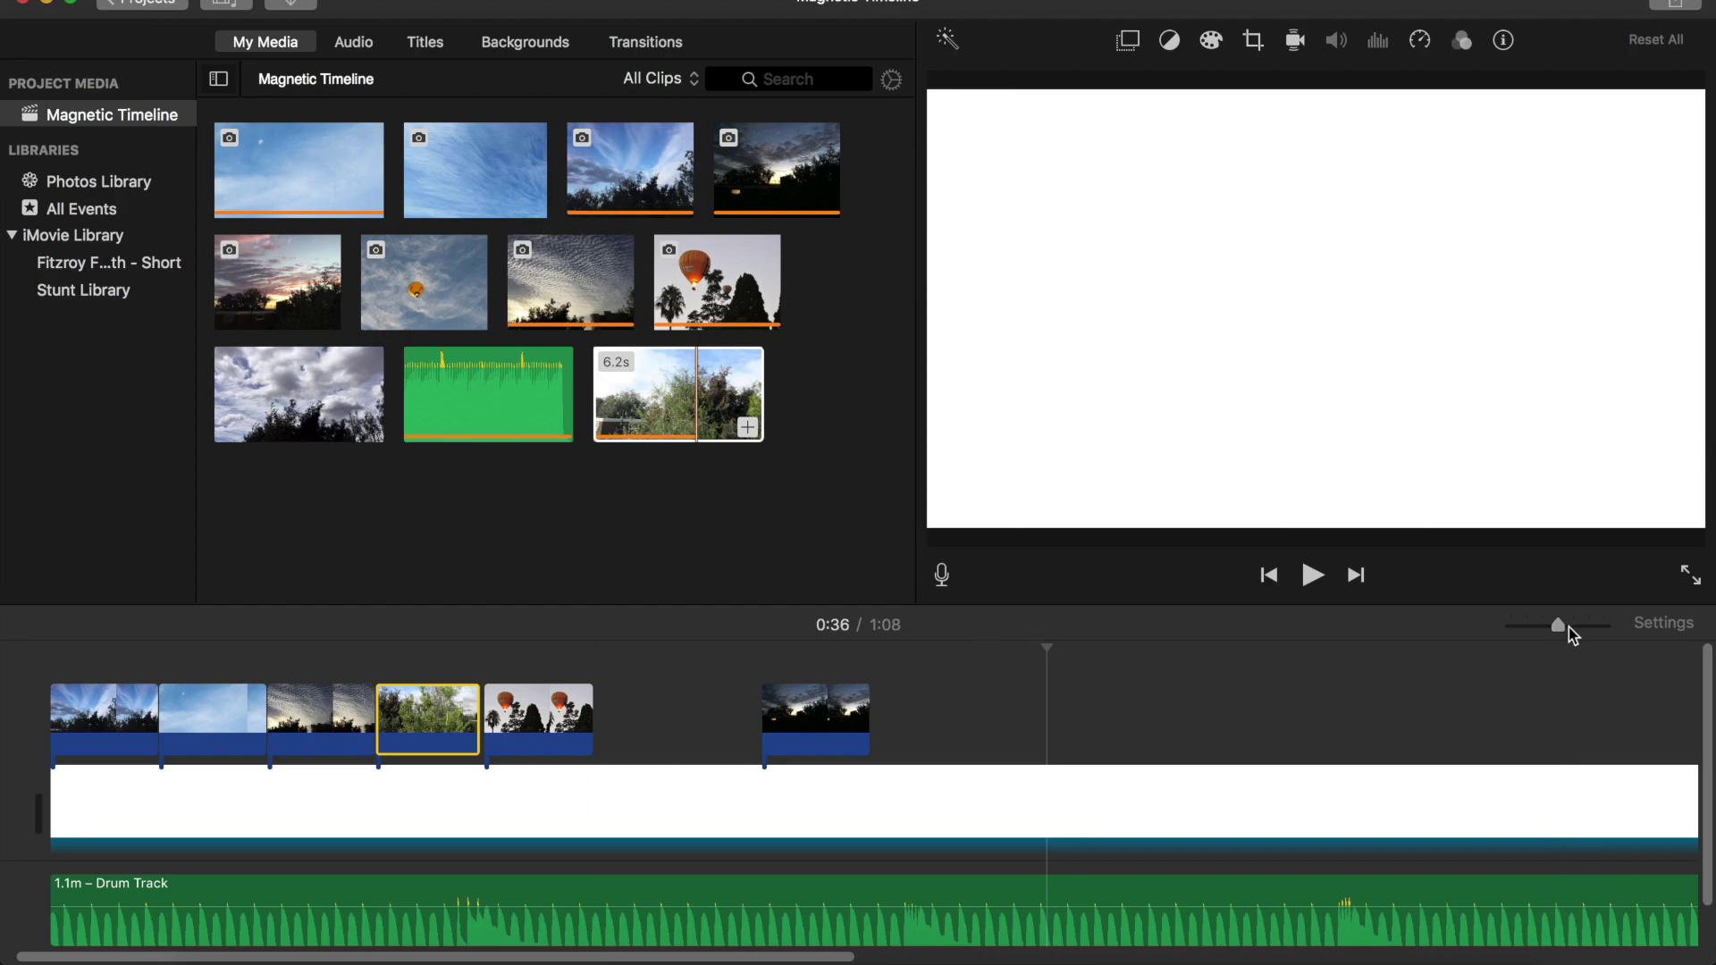
- Trim the tree cutaway to exactly 4.0 seconds and preview the back-to-back cutaways over the drums
click(1571, 627)
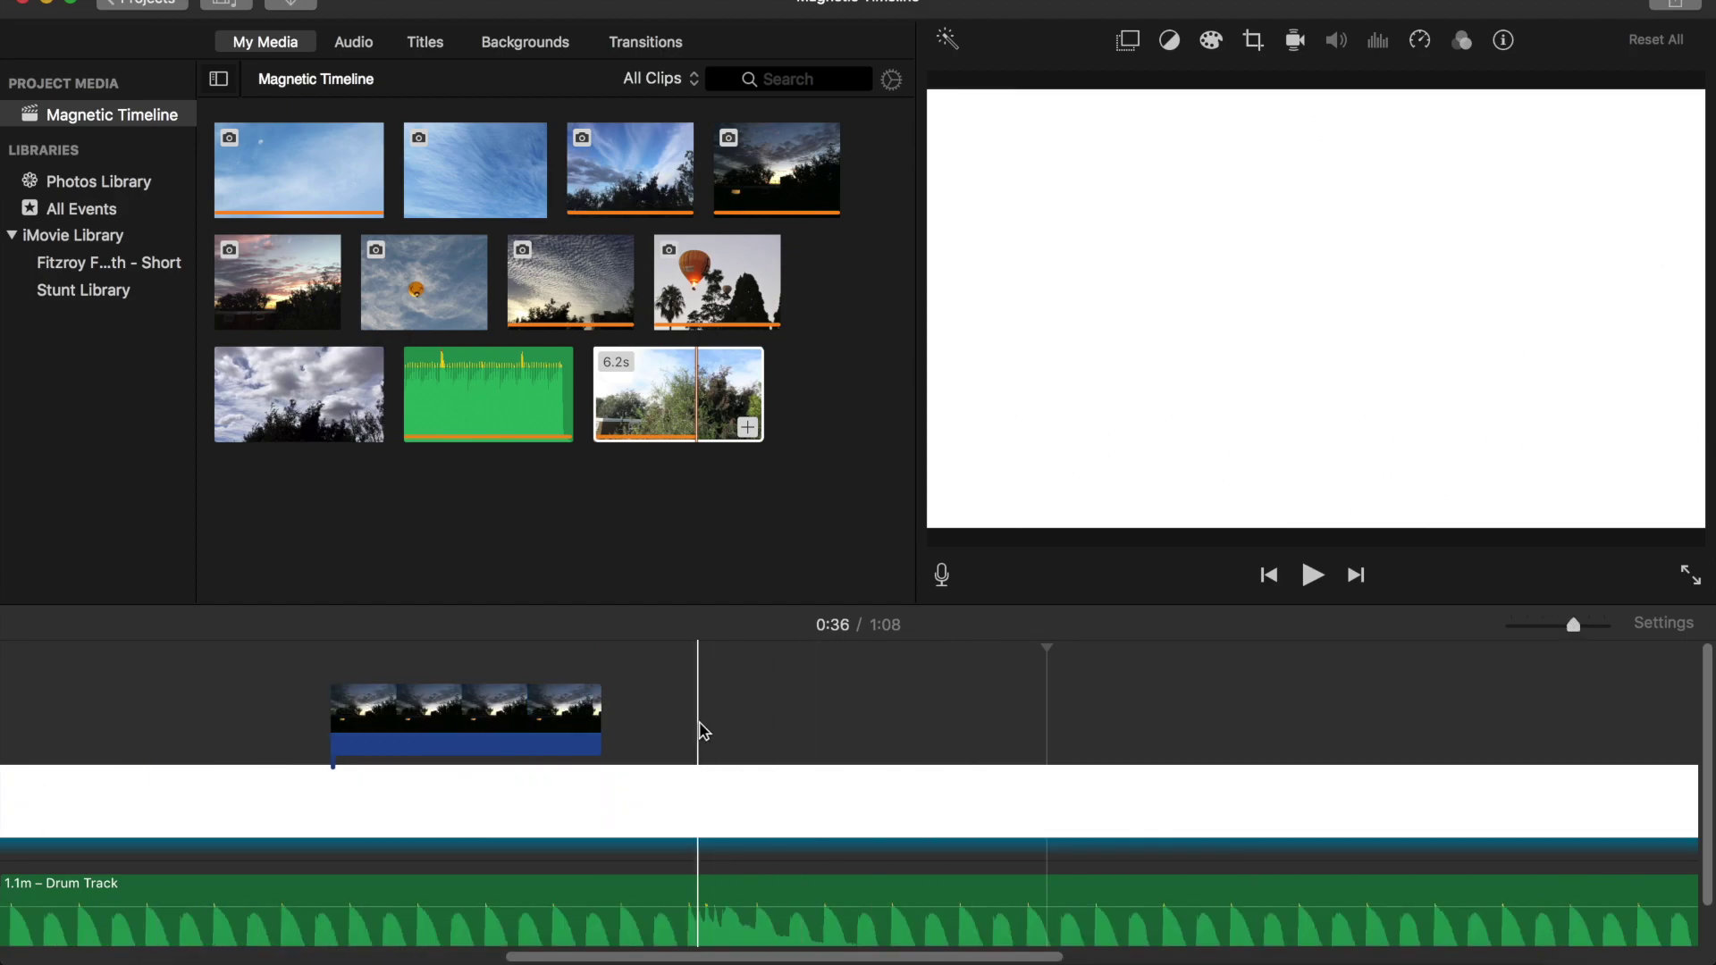
scroll(702, 728, left, 10)
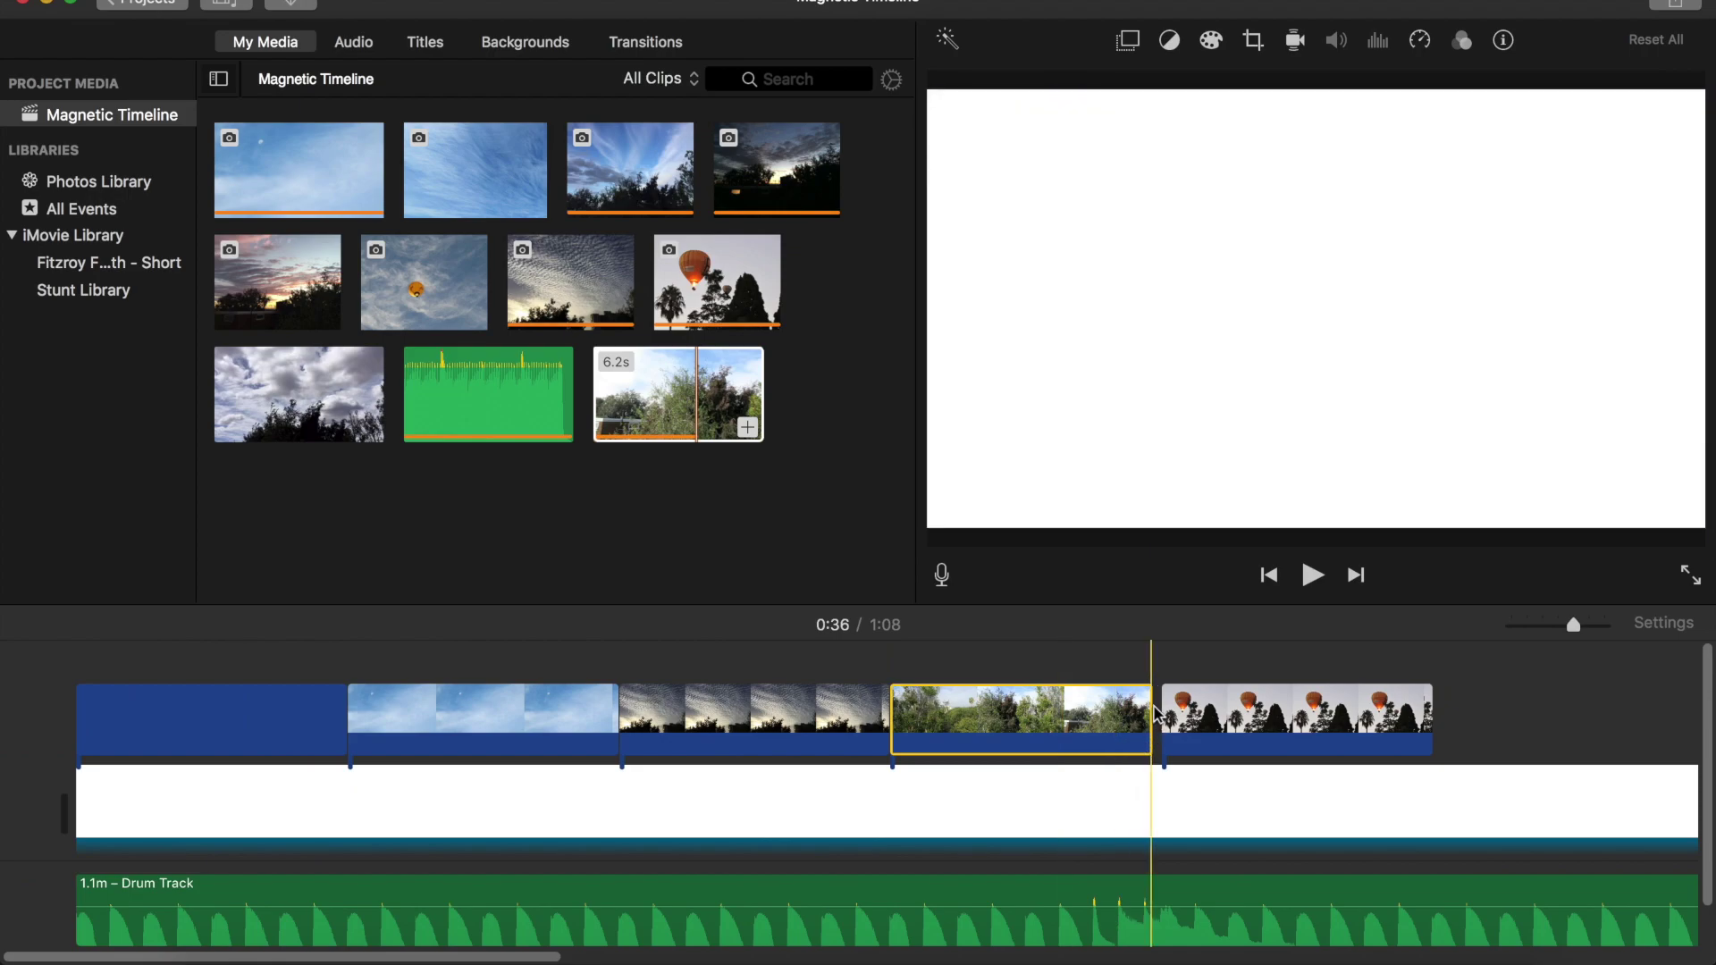
drag(1153, 715, 1154, 716)
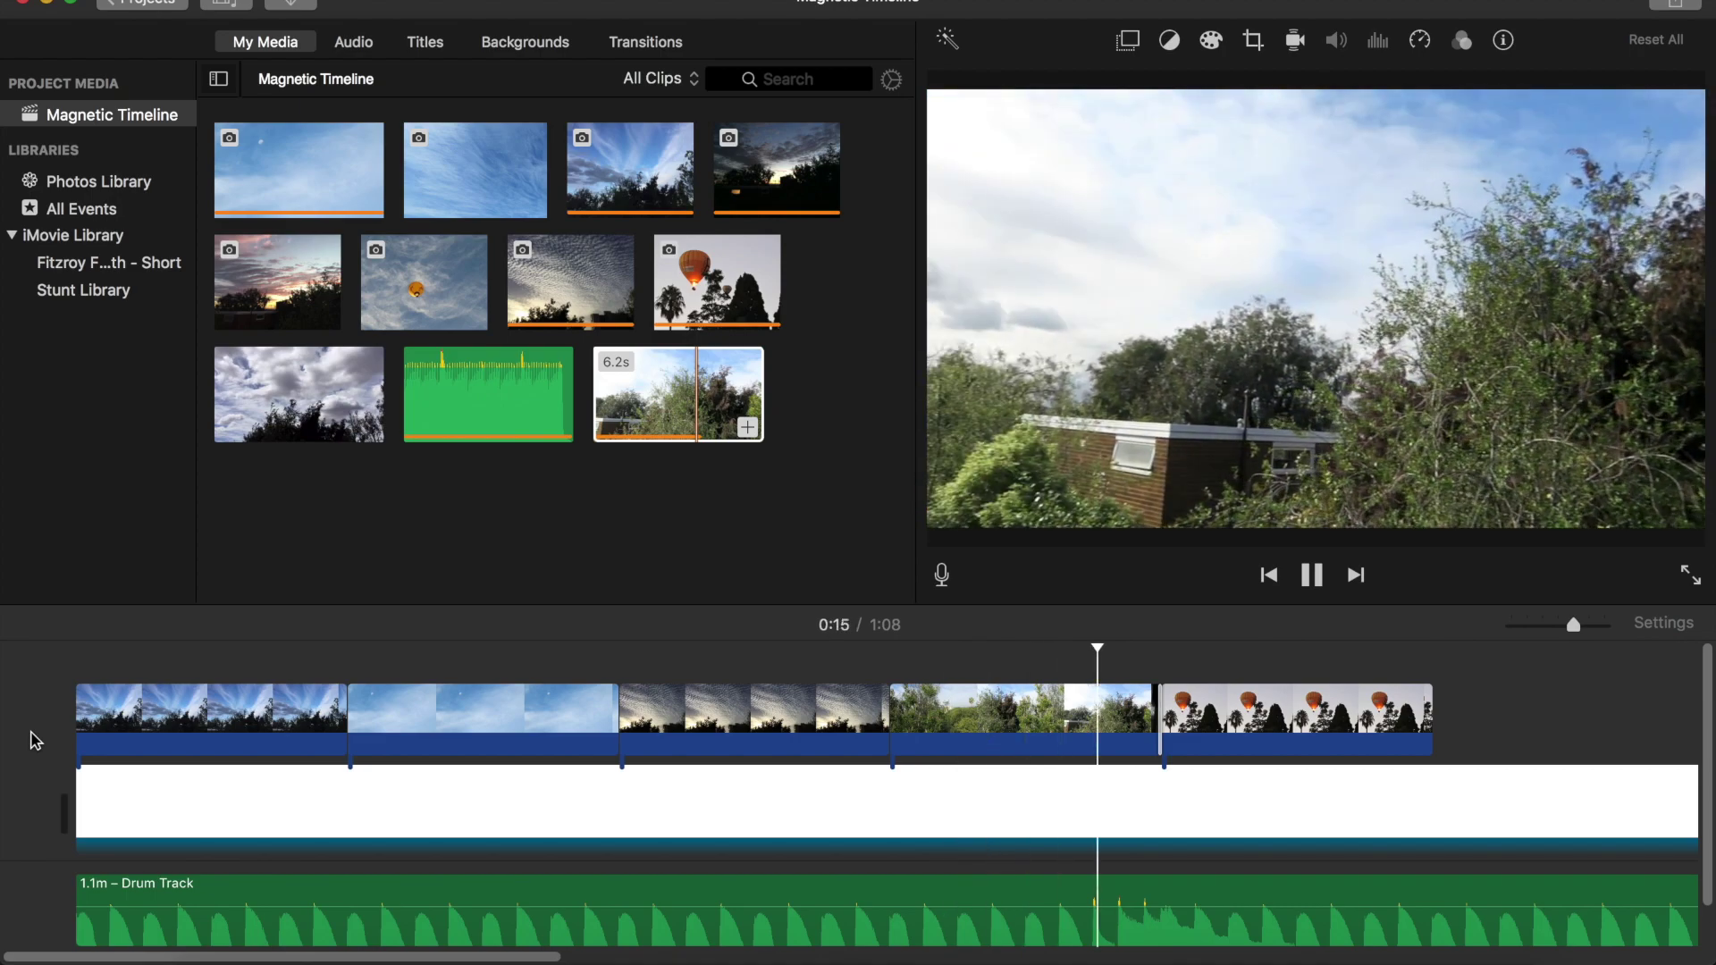
key(space)
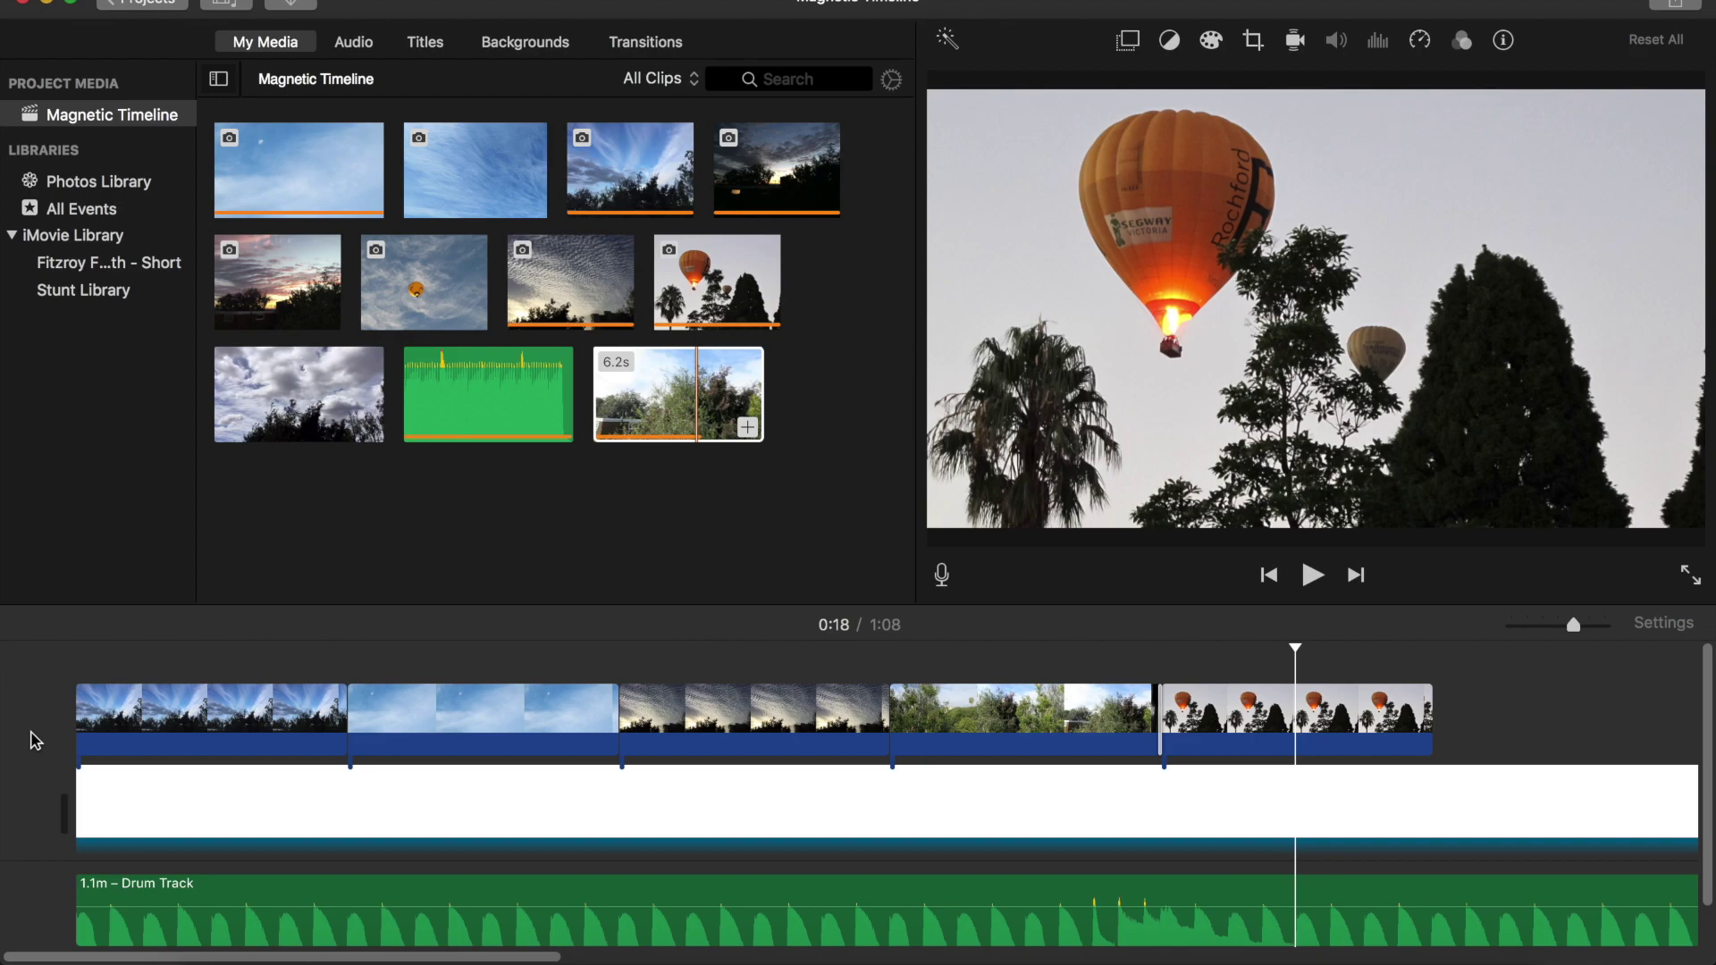